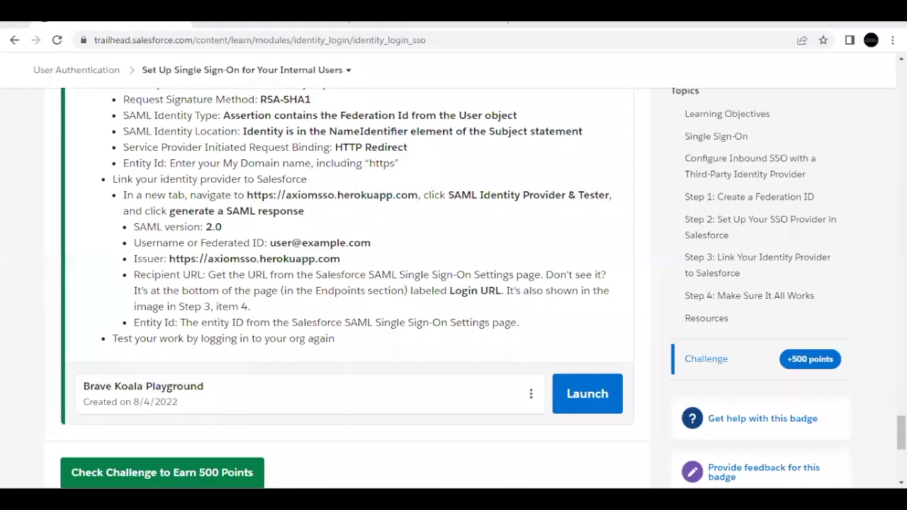
# - Go to the Salesforce Setup home page
pyautogui.scroll(3, 418, 359)
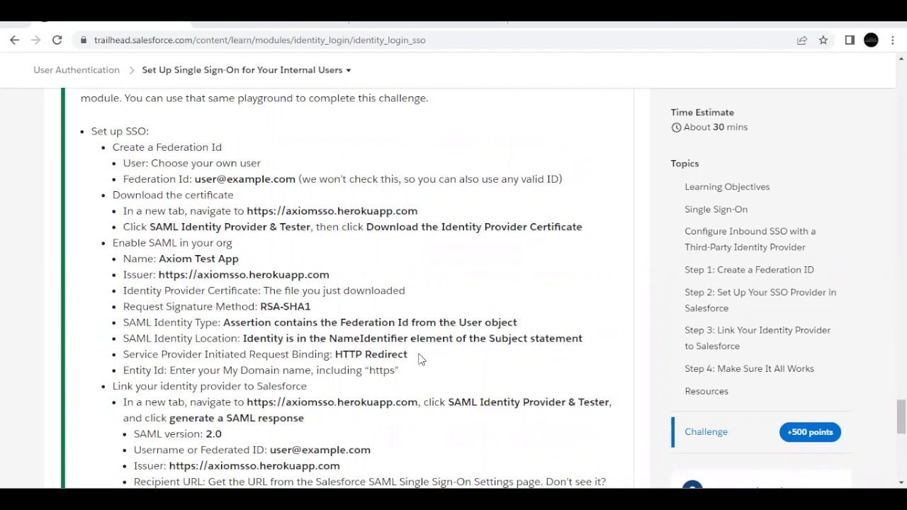
pyautogui.scroll(-1, 419, 360)
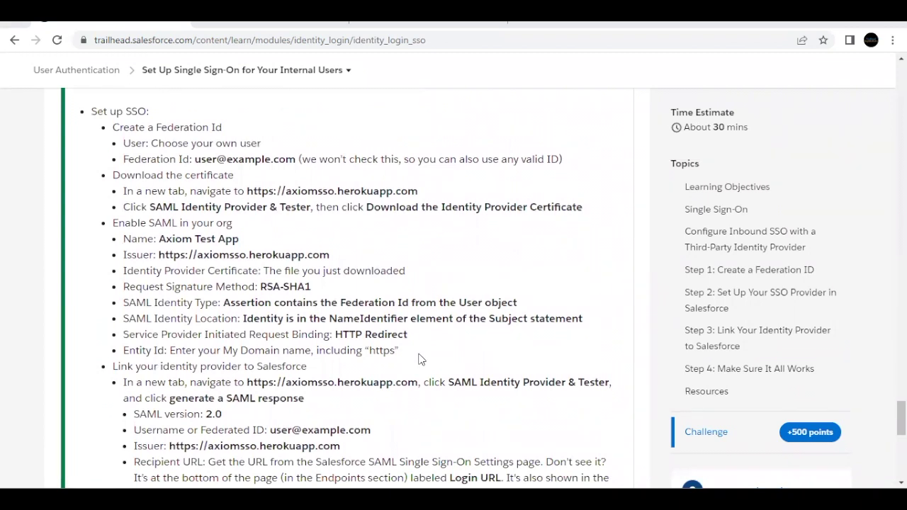
pyautogui.scroll(-3, 419, 360)
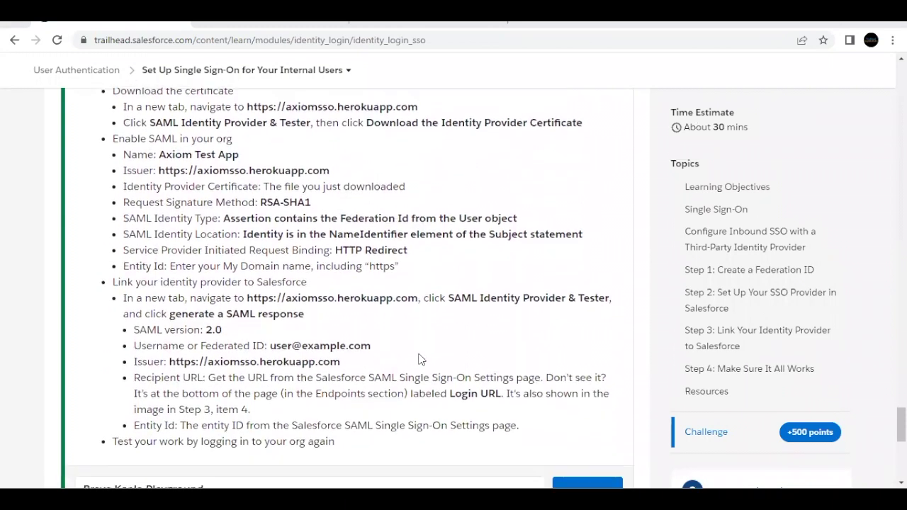
pyautogui.scroll(1, 418, 360)
pyautogui.scroll(3, 419, 360)
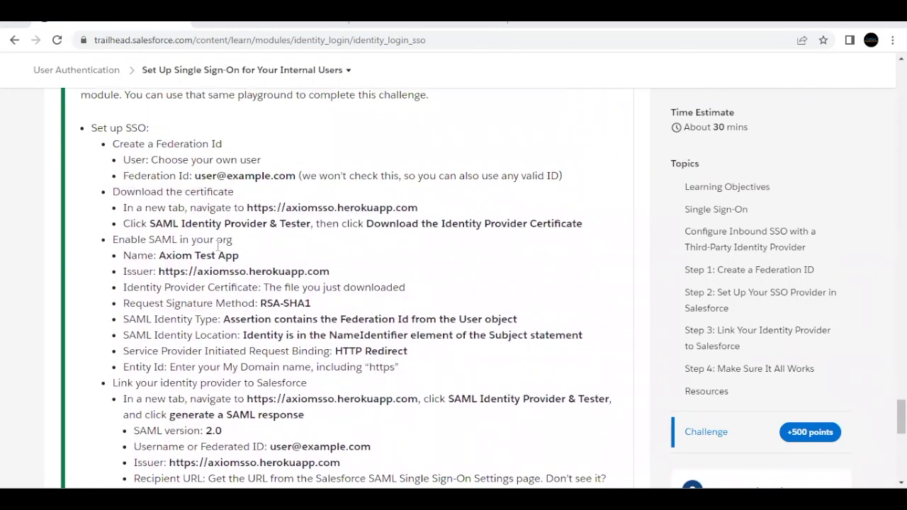
pyautogui.scroll(-3, 270, 314)
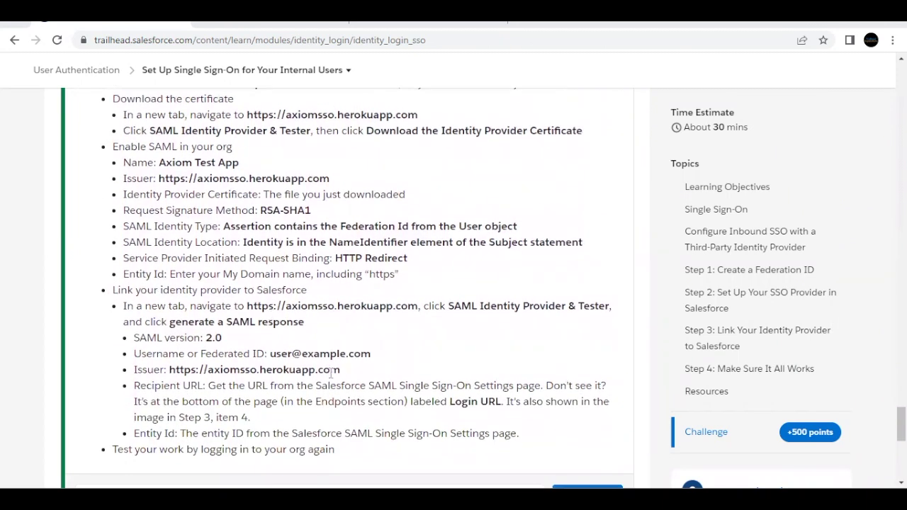
pyautogui.scroll(3, 331, 374)
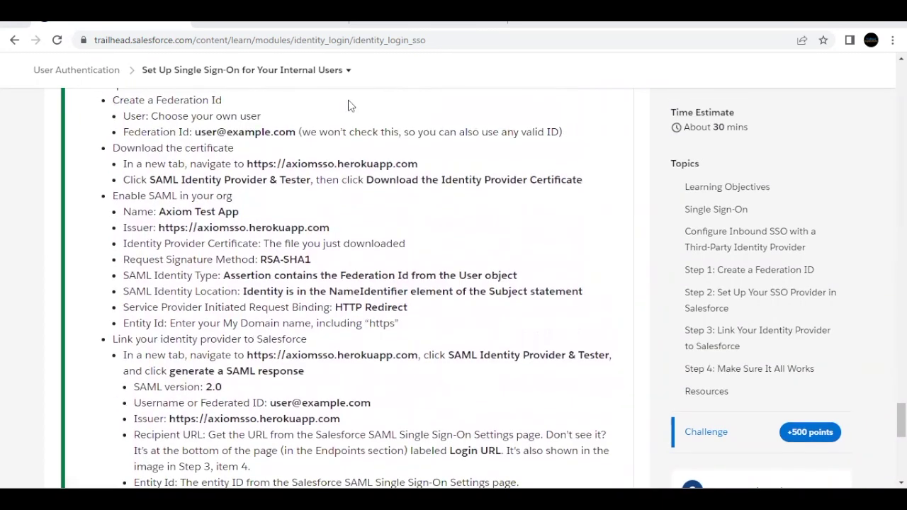
pyautogui.scroll(3, 301, 178)
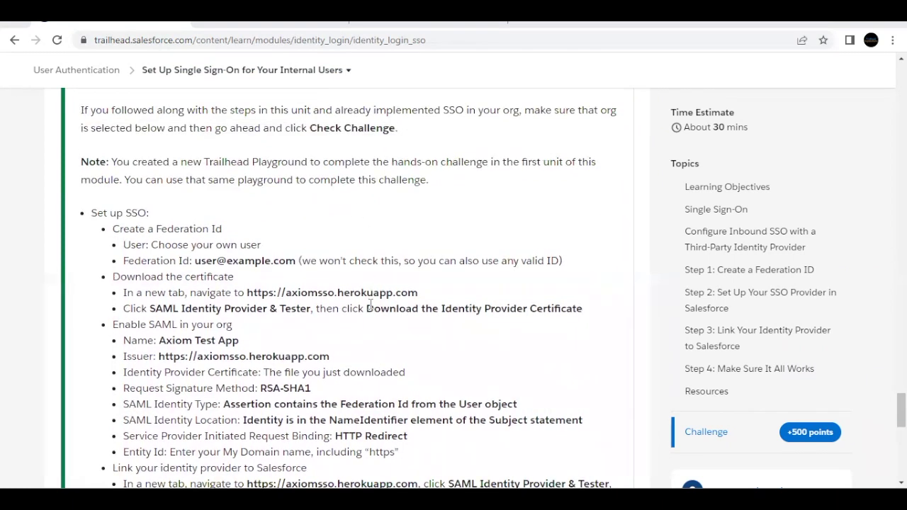
pyautogui.scroll(-4, 370, 304)
pyautogui.scroll(-4, 370, 304)
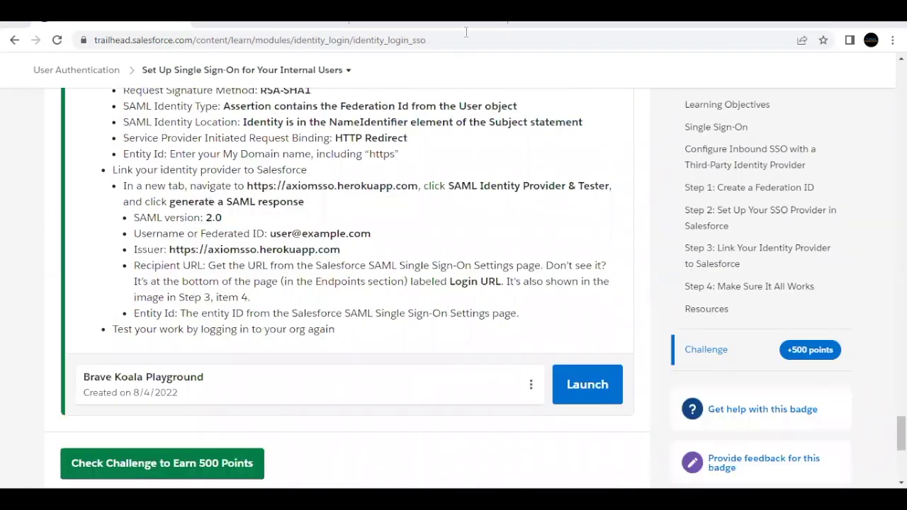
pyautogui.click(442, 28)
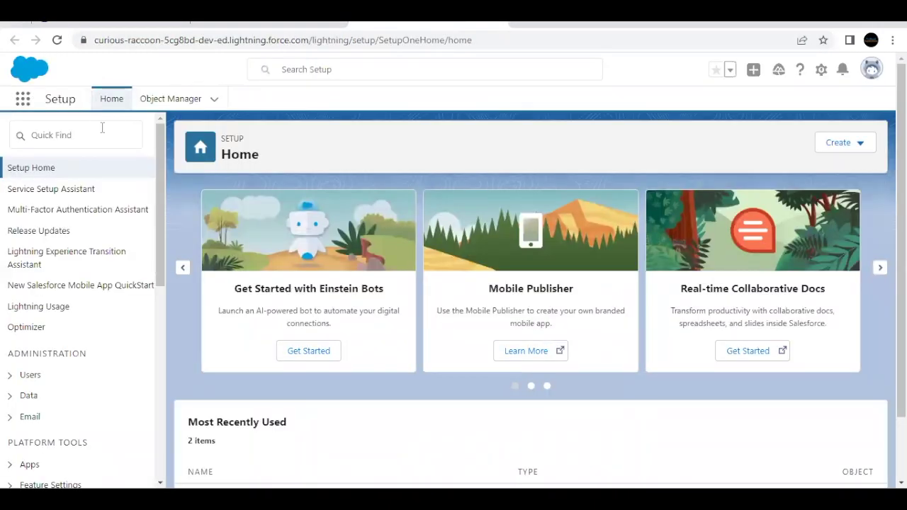
# - Search Setup for 'use' and open the administrator user's record from recent items
pyautogui.click(86, 135)
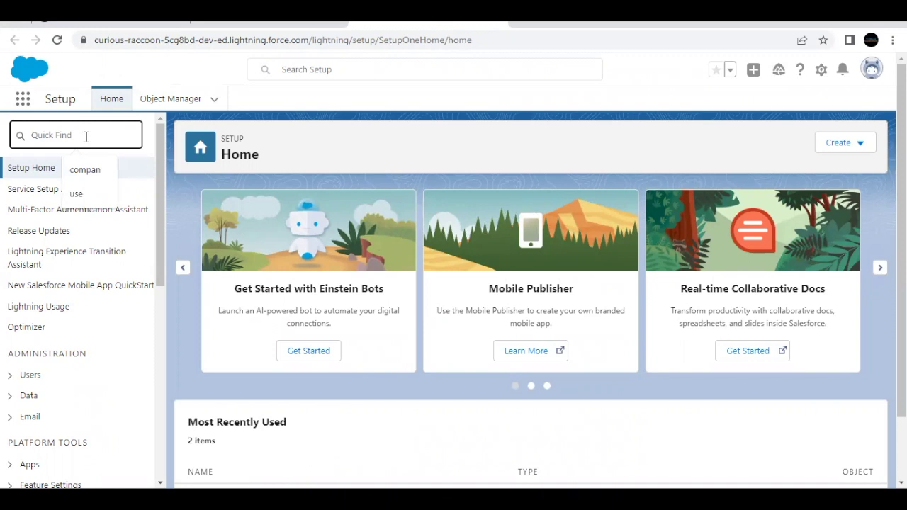
pyautogui.write('use')
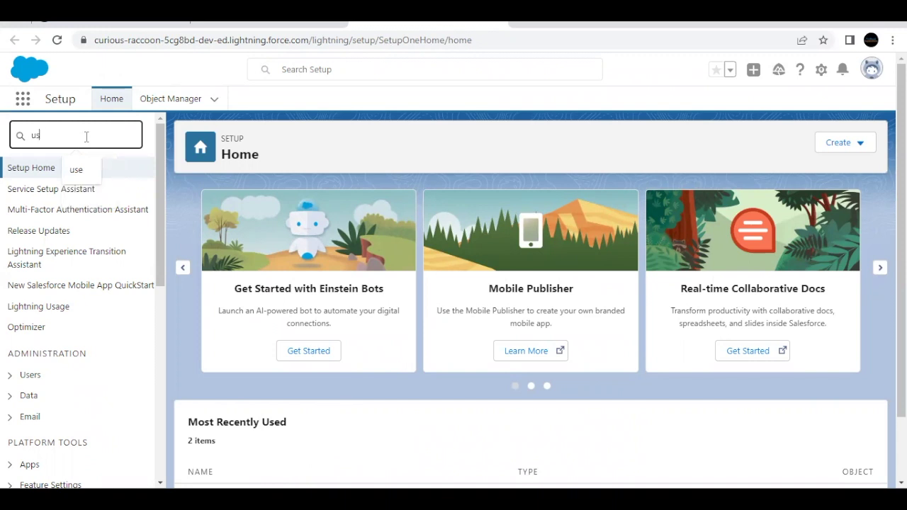
pyautogui.click(306, 70)
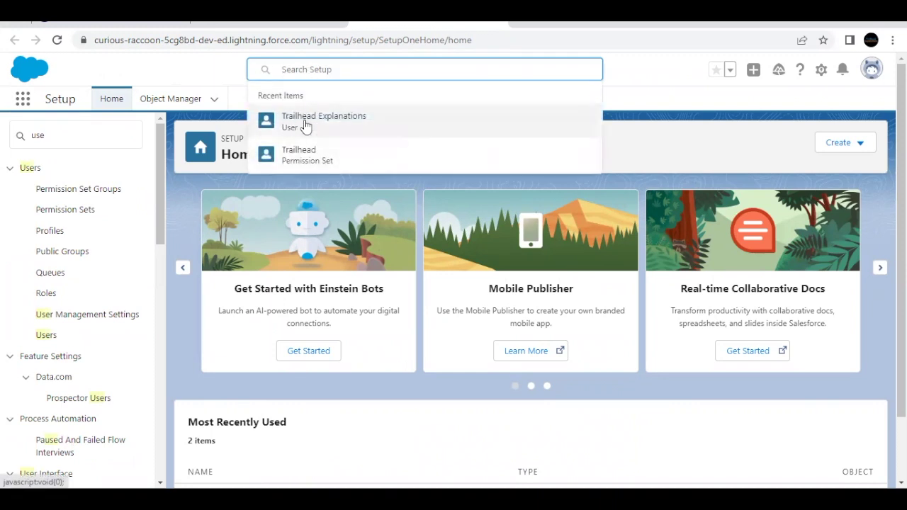
pyautogui.click(305, 126)
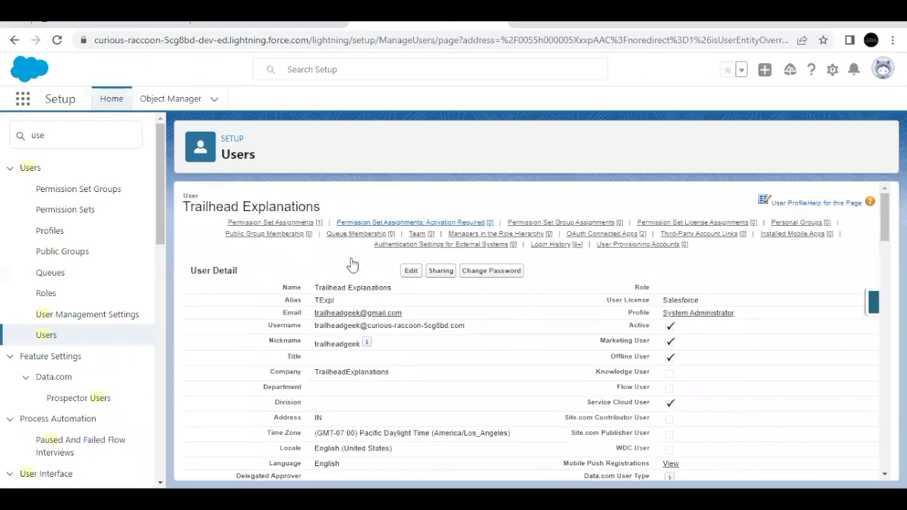
# - Review the user's details, noting the Federation ID field, and begin editing the record
pyautogui.scroll(-3, 276, 328)
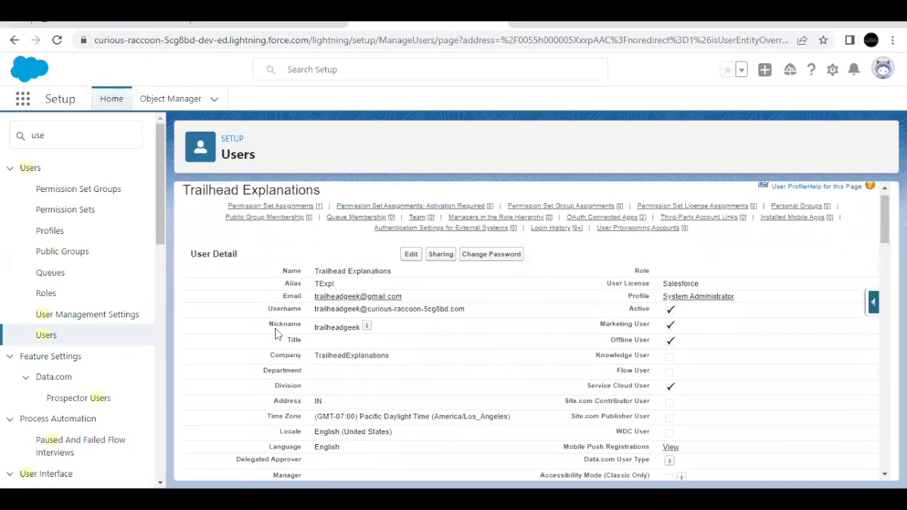
pyautogui.scroll(2, 276, 328)
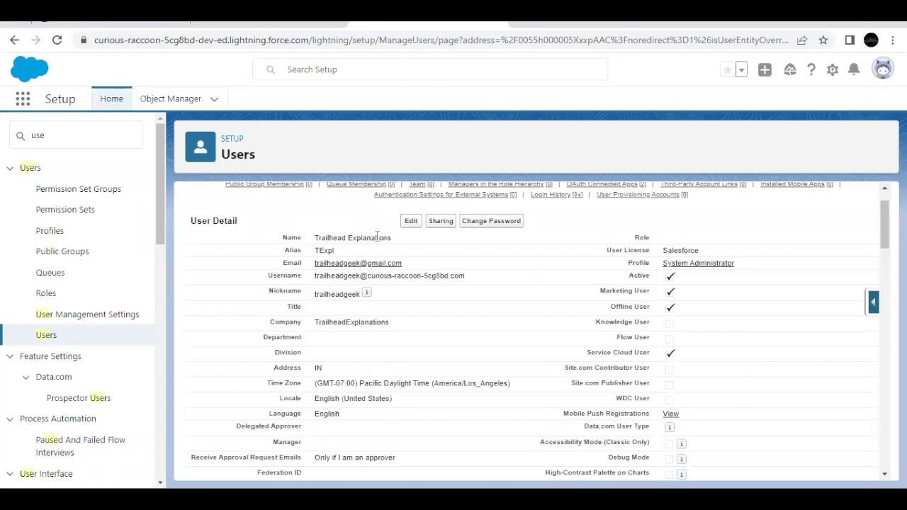
pyautogui.scroll(-3, 297, 345)
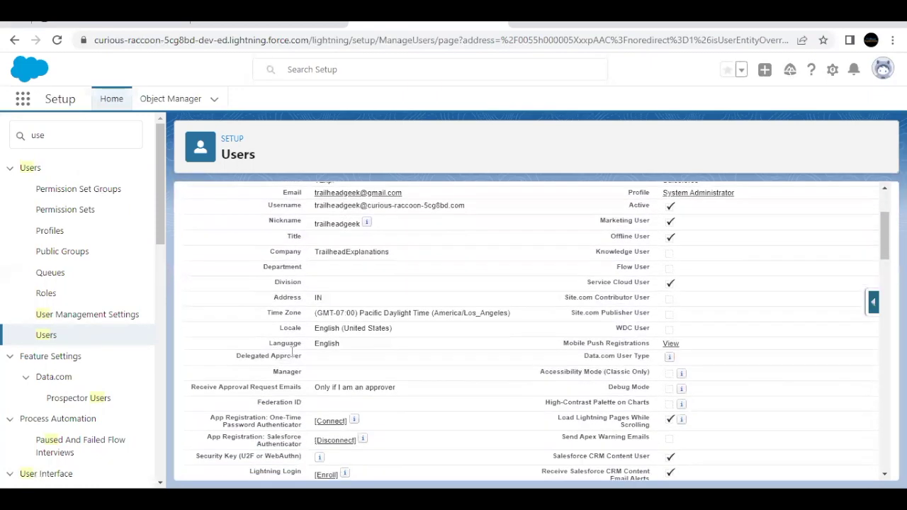
pyautogui.moveTo(253, 380); pyautogui.dragTo(309, 374)
pyautogui.scroll(5, 308, 375)
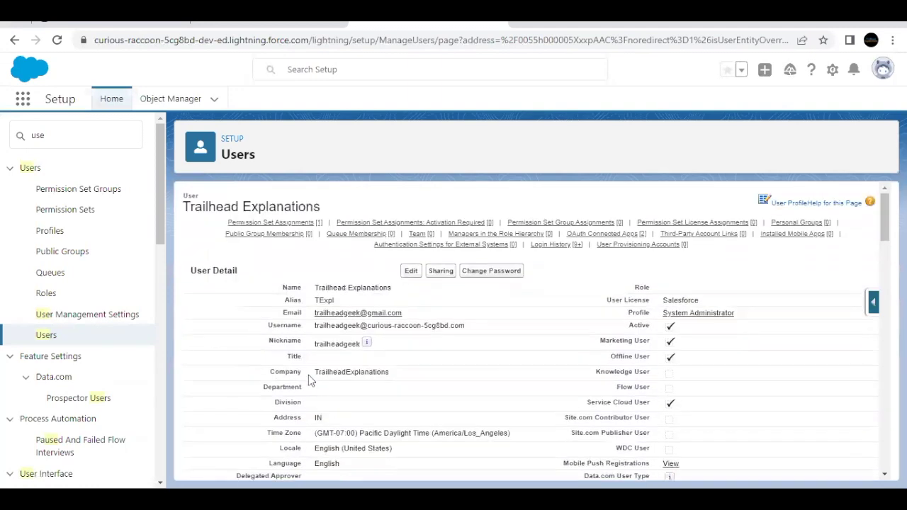
pyautogui.click(411, 270)
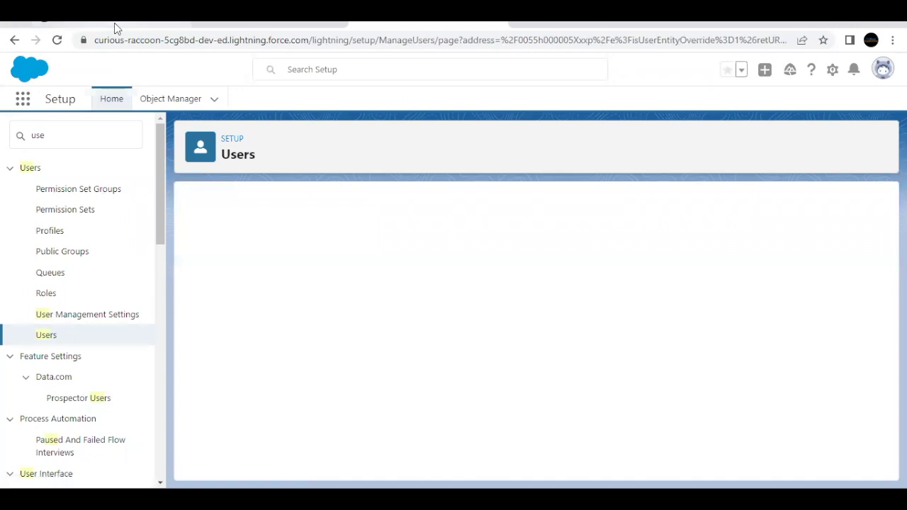
# - Copy the example Federation ID address from the Trailhead challenge instructions
pyautogui.click(114, 21)
pyautogui.scroll(3, 289, 228)
pyautogui.scroll(2, 289, 228)
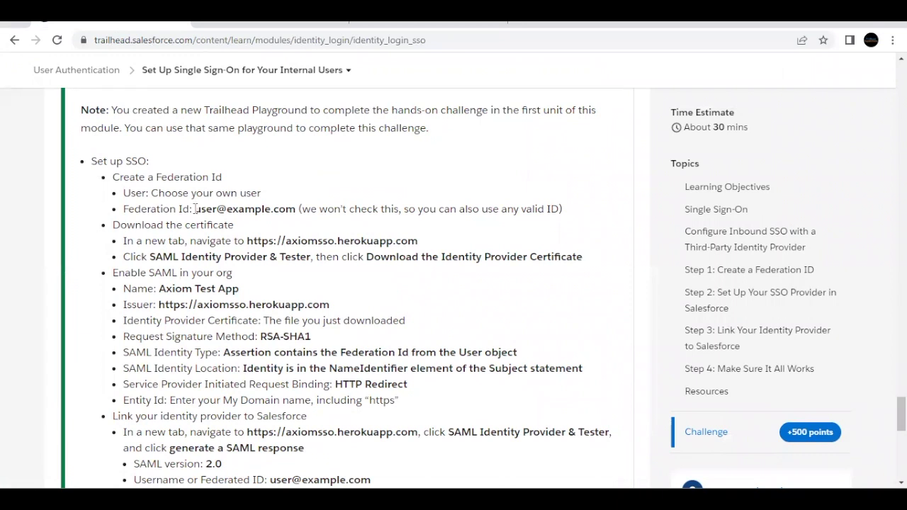
pyautogui.moveTo(195, 209); pyautogui.dragTo(293, 210)
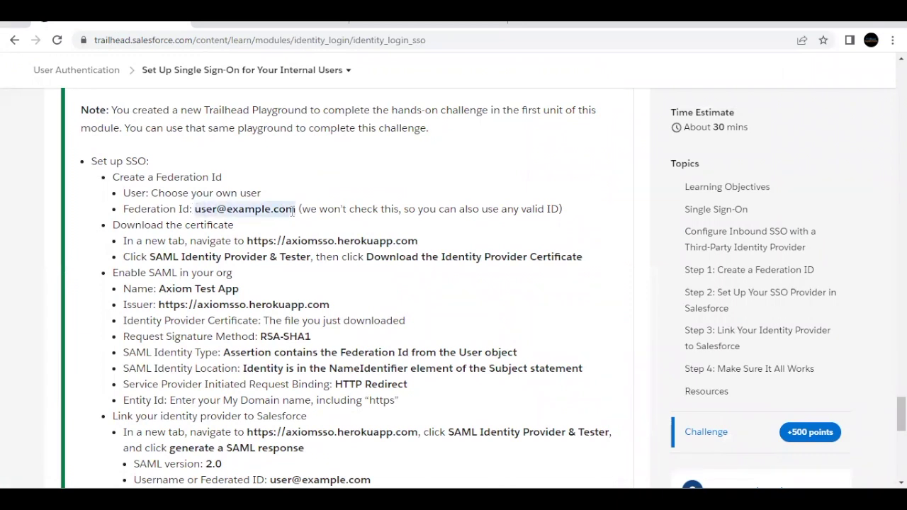
# - Enter the example address as Federation ID with a custom prefix, and save the user
pyautogui.click(426, 25)
pyautogui.scroll(-15, 368, 330)
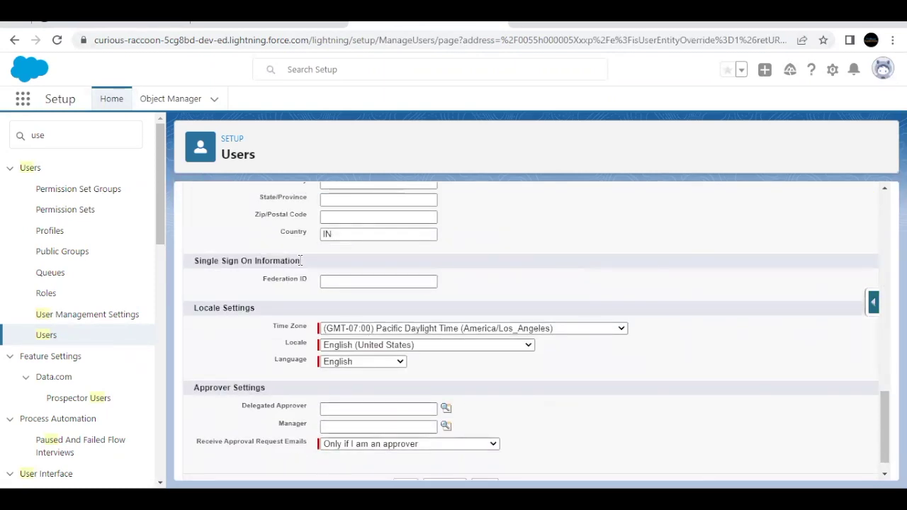
pyautogui.click(341, 282)
pyautogui.press('Down')
pyautogui.press('Return')
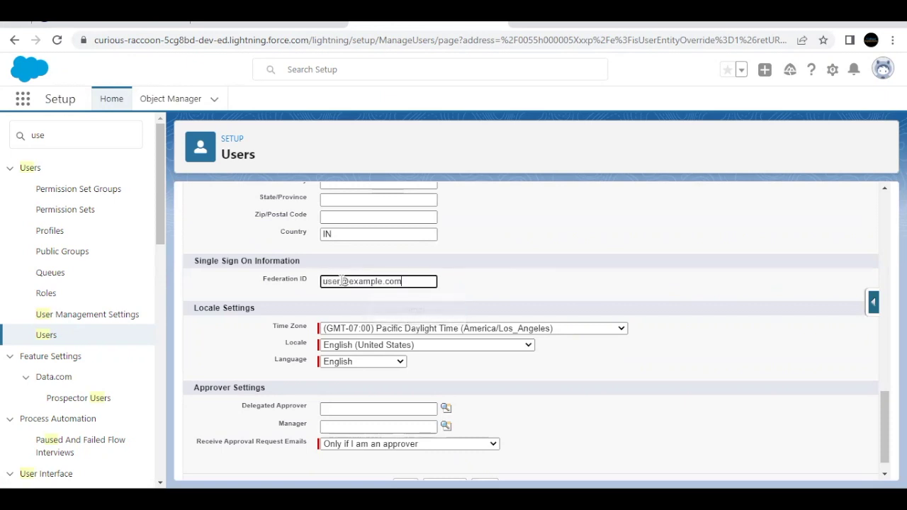
pyautogui.doubleClick(329, 282)
pyautogui.write('tra')
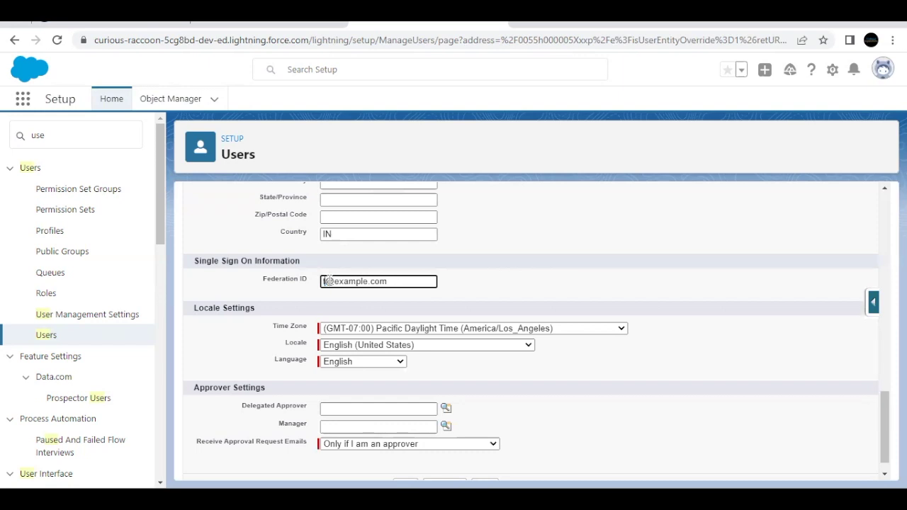
pyautogui.write('i')
pyautogui.write('lheadE')
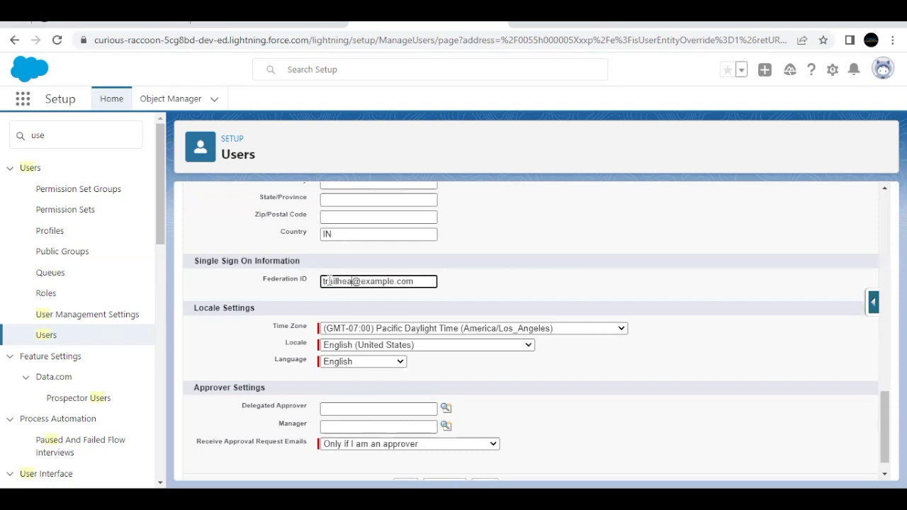
pyautogui.write('xp')
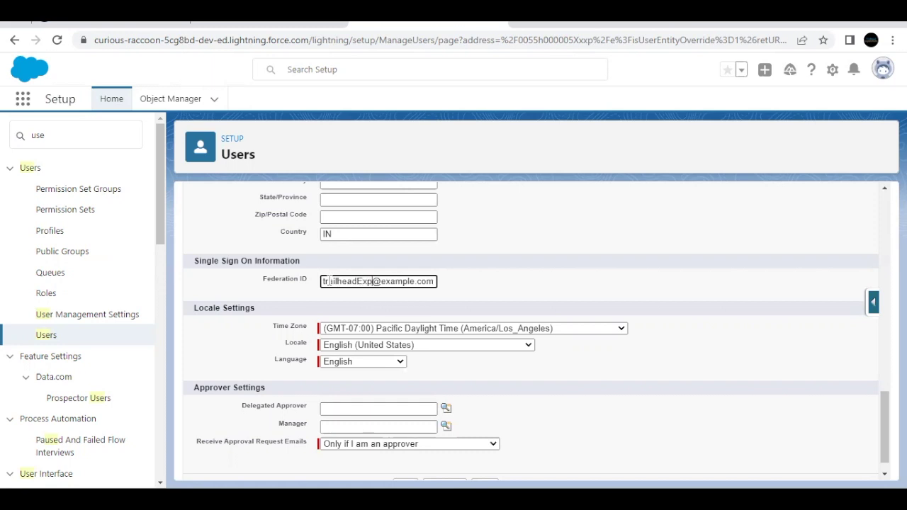
pyautogui.scroll(-1, 382, 355)
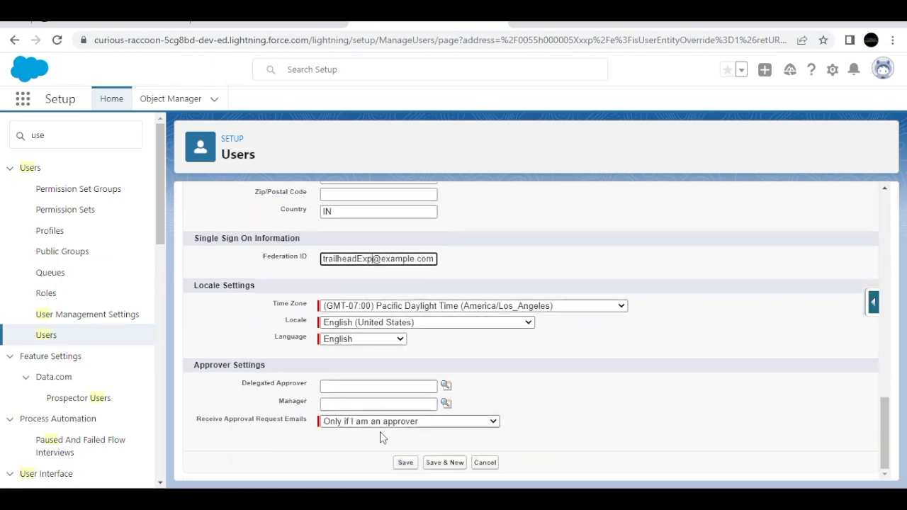
pyautogui.click(404, 462)
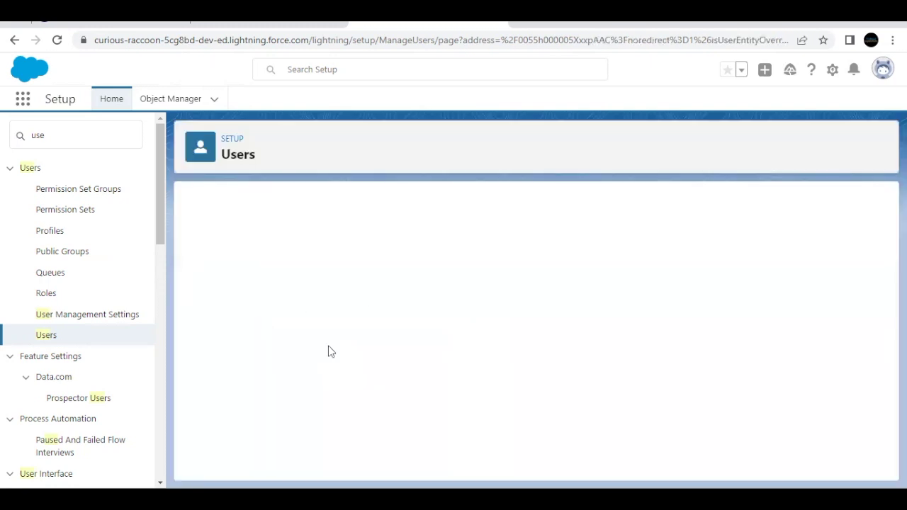
# - Review the Trailhead step about downloading the identity provider certificate
pyautogui.click(135, 25)
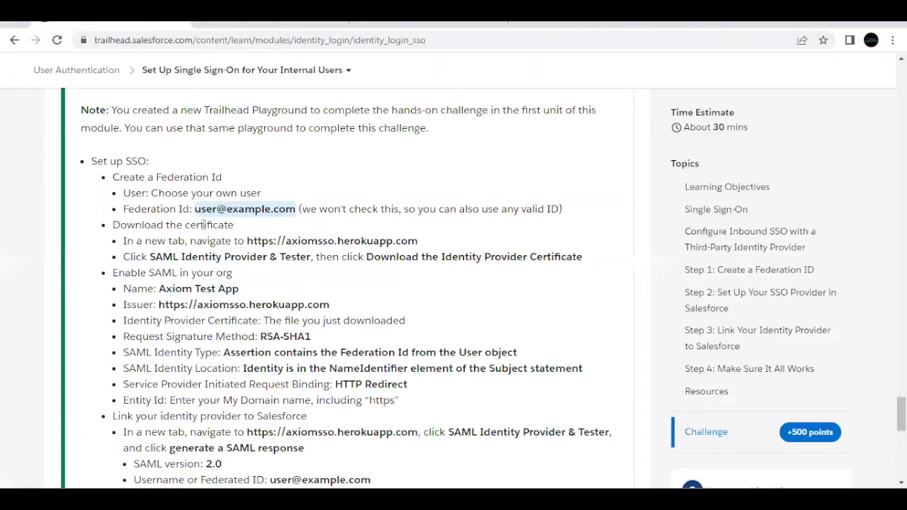
pyautogui.moveTo(112, 225); pyautogui.dragTo(416, 242)
pyautogui.hotkey('ctrl', 'c')
pyautogui.click(218, 234)
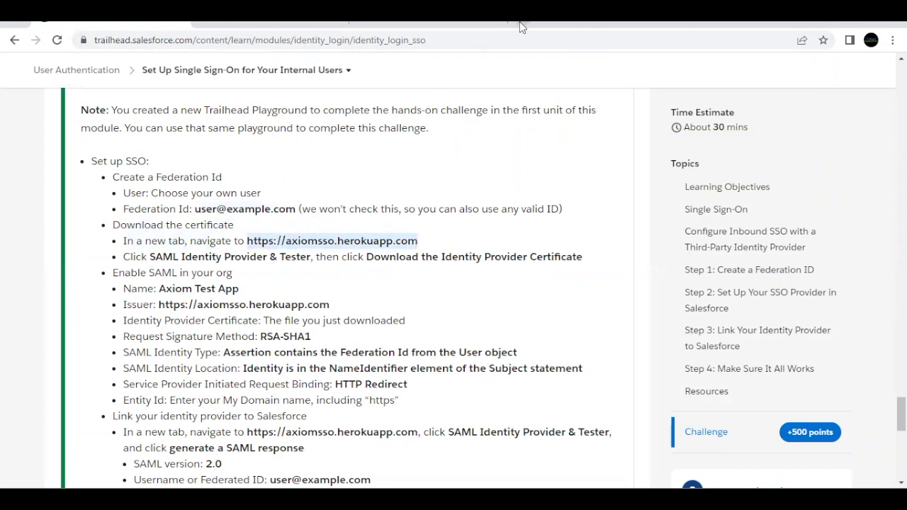
# - Load the Axiom SSO site in a new tab and keep the downloaded Axiom-IdpCert (1).cer
pyautogui.hotkey('ctrl', 't')
pyautogui.hotkey('ctrl', 'v')
pyautogui.press('Return')
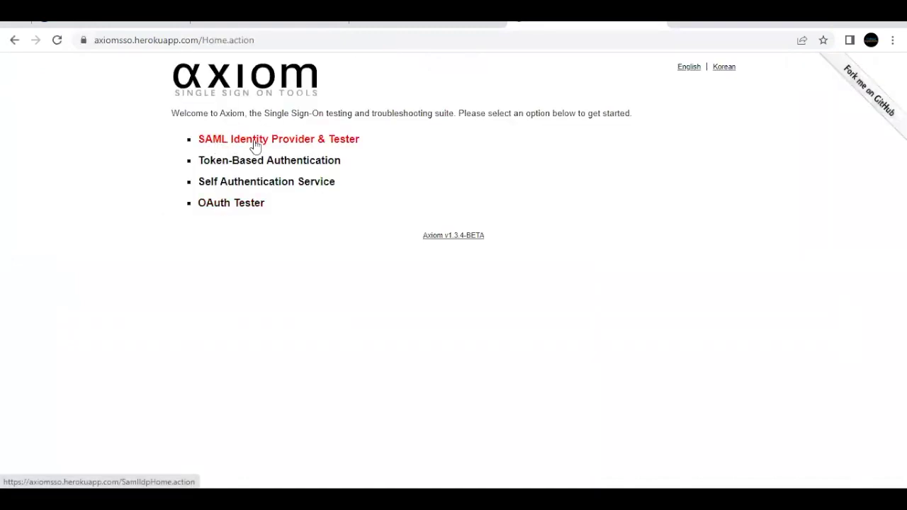
pyautogui.click(256, 142)
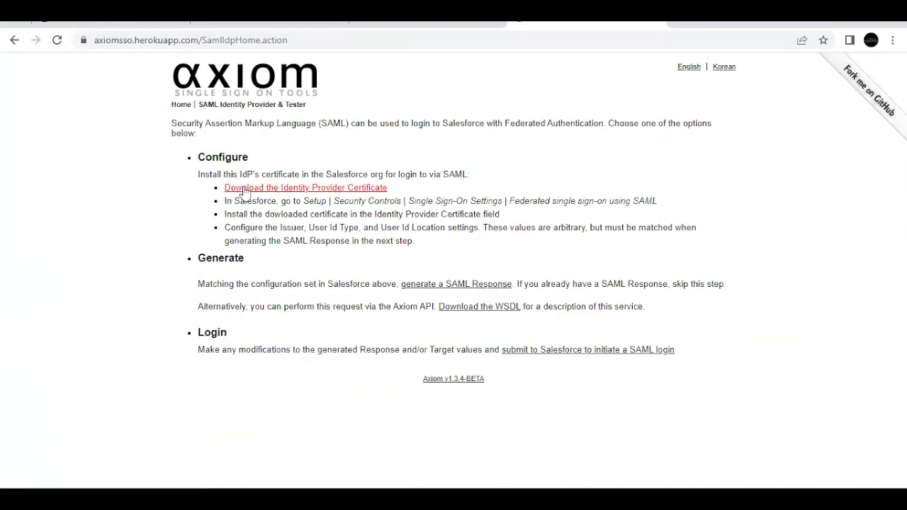
pyautogui.click(299, 190)
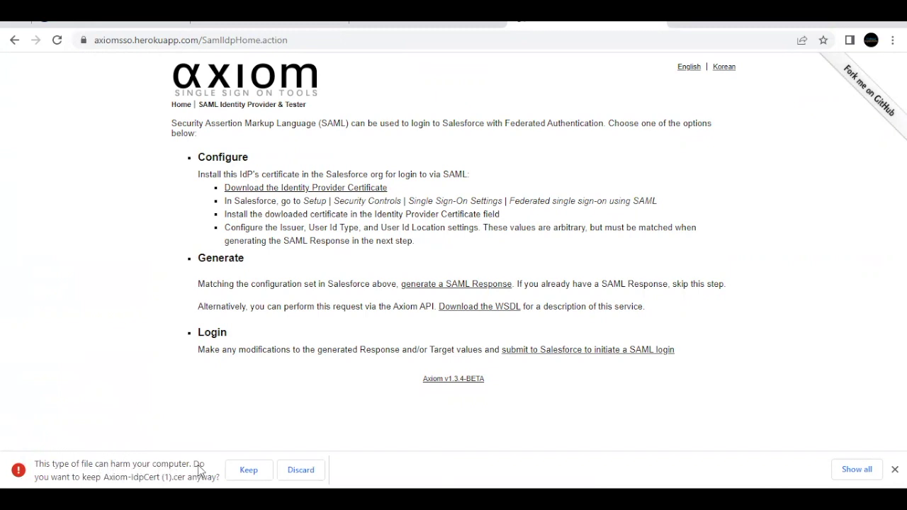
pyautogui.click(244, 468)
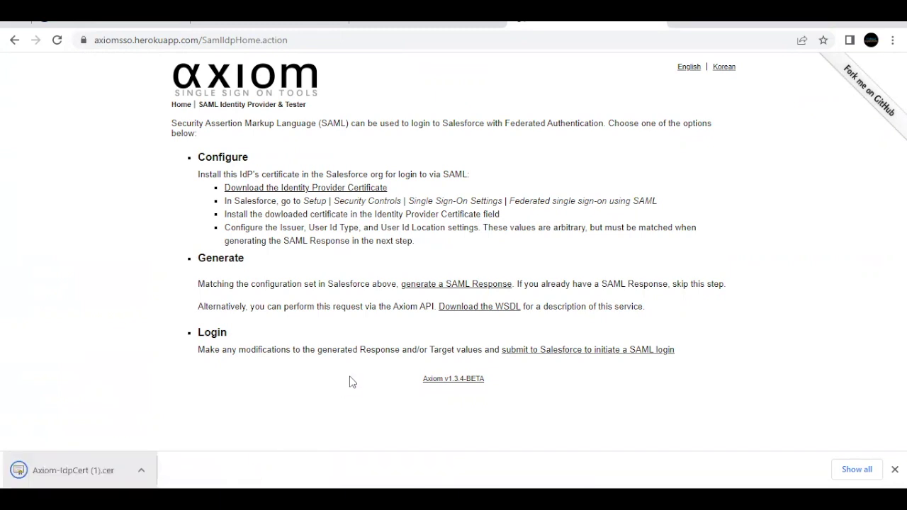
pyautogui.click(117, 24)
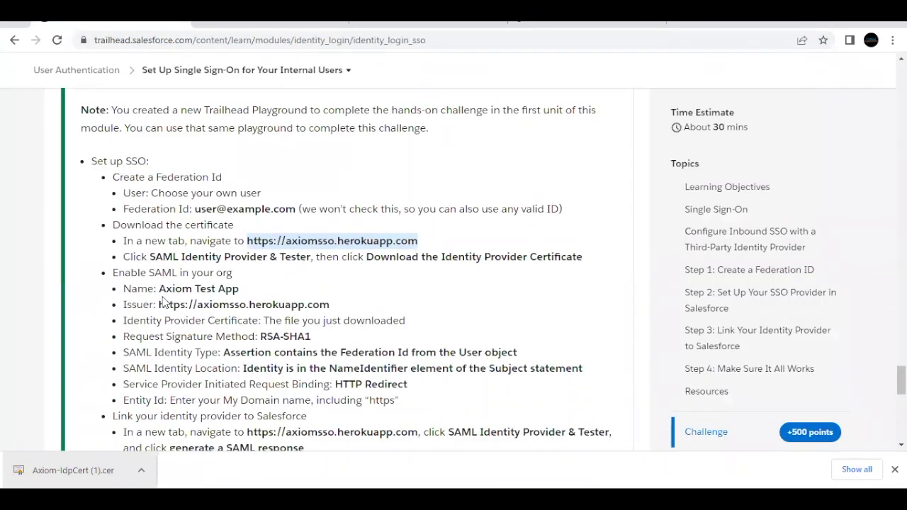
# - Search Setup for 'sign' and start a new SAML setting from Single Sign-On Settings
pyautogui.scroll(-1, 162, 298)
pyautogui.scroll(-1, 162, 299)
pyautogui.moveTo(120, 254); pyautogui.dragTo(236, 260)
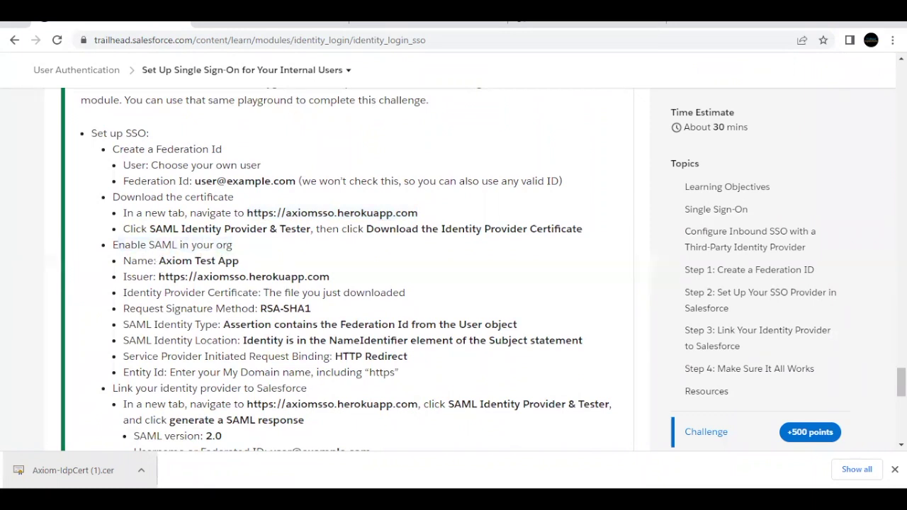
pyautogui.click(397, 27)
pyautogui.doubleClick(100, 138)
pyautogui.write('sig')
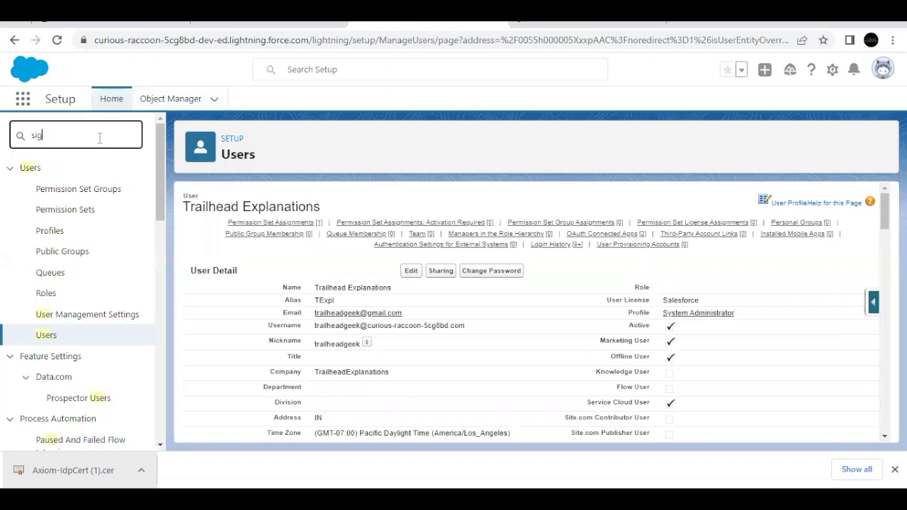
pyautogui.write('n')
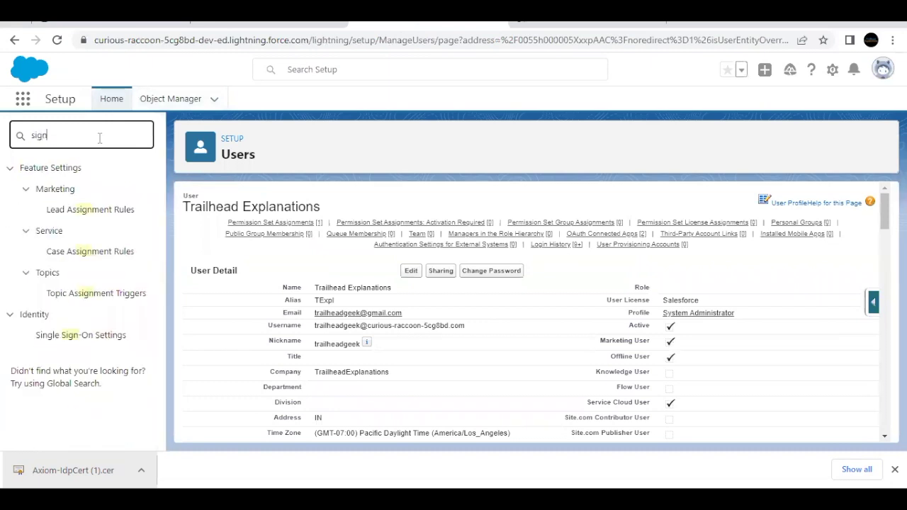
pyautogui.click(102, 339)
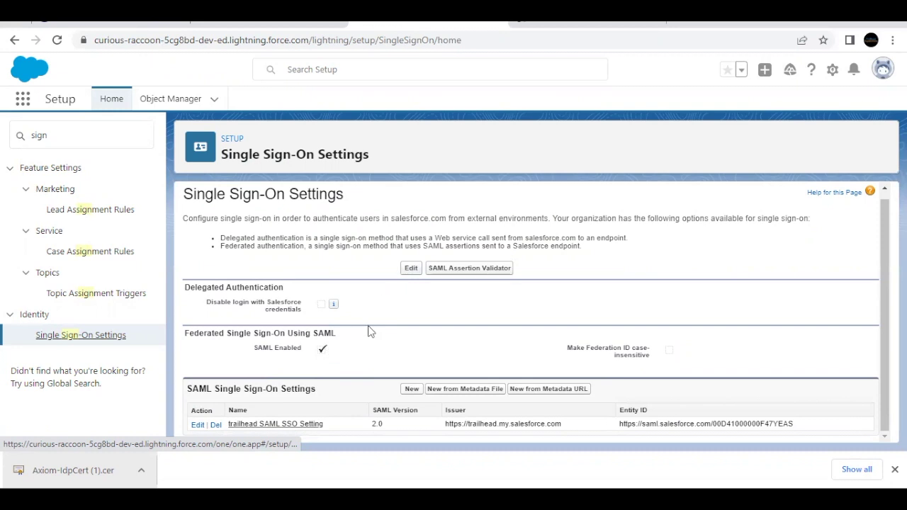
pyautogui.click(408, 393)
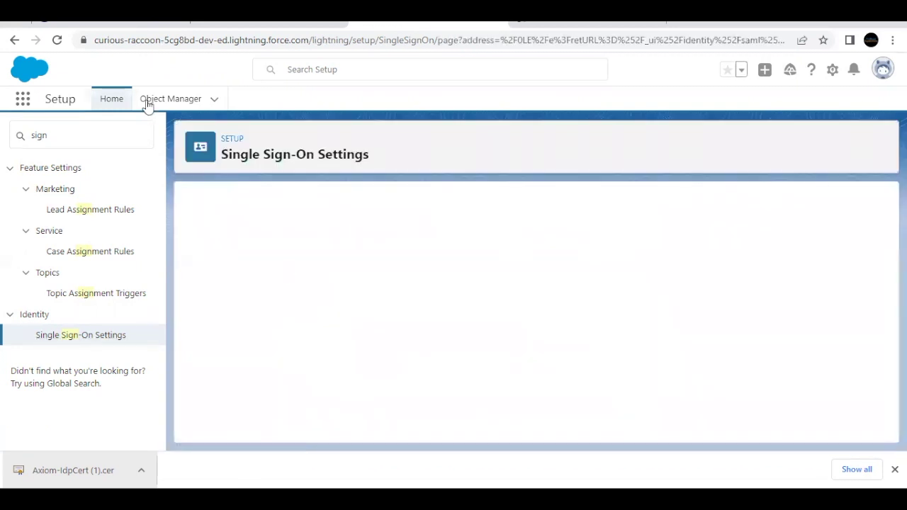
# - Copy 'Axiom Test App' from Trailhead into the Name field
pyautogui.click(158, 27)
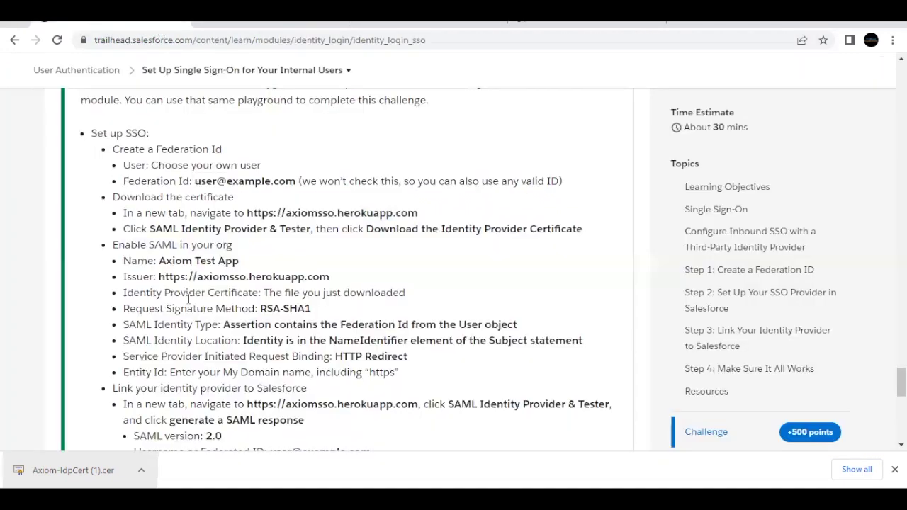
pyautogui.moveTo(159, 262); pyautogui.dragTo(241, 264)
pyautogui.hotkey('ctrl', 'c')
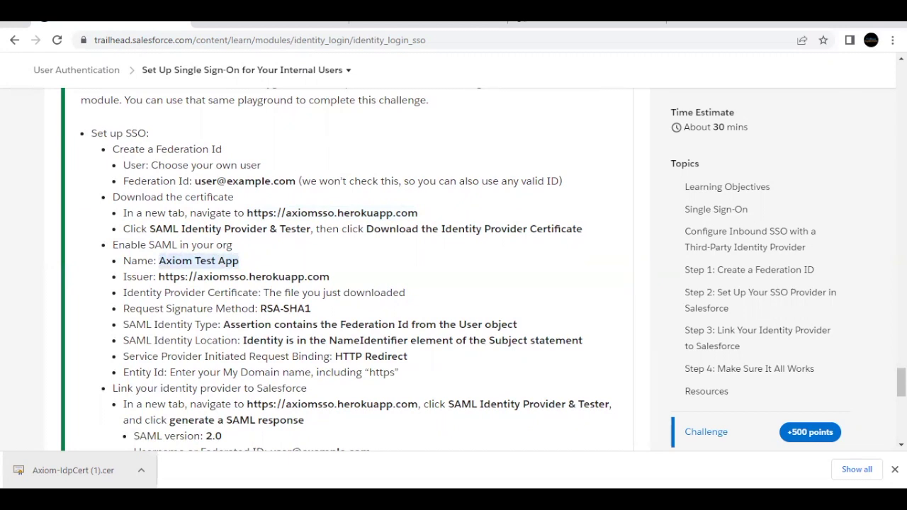
pyautogui.click(425, 18)
pyautogui.click(331, 257)
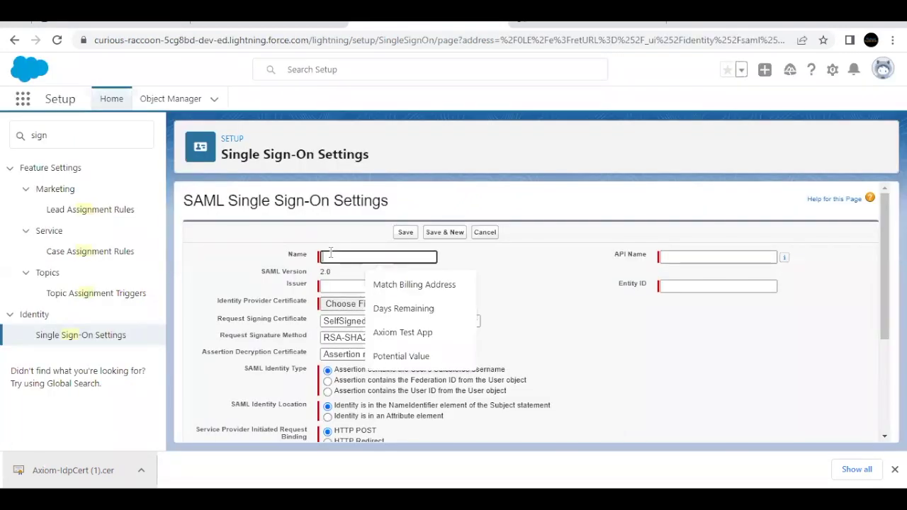
pyautogui.hotkey('ctrl', 'v')
pyautogui.press('Tab')
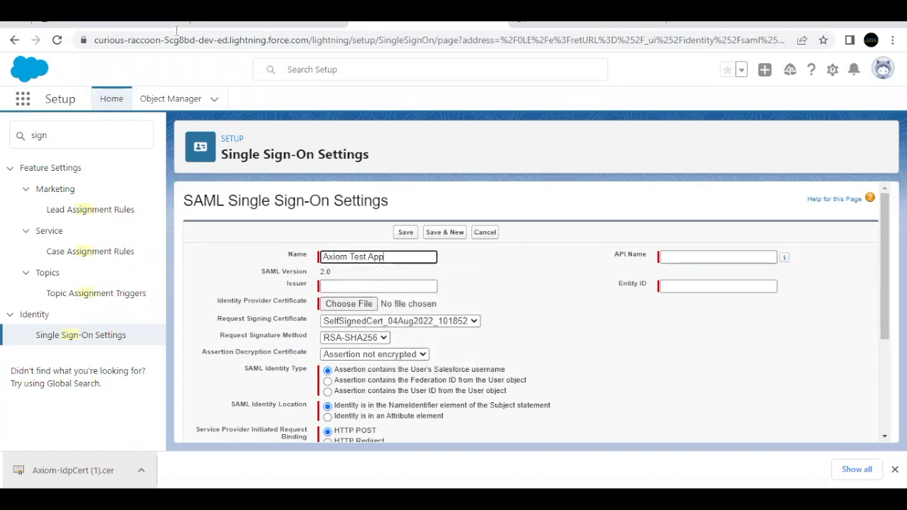
pyautogui.click(134, 22)
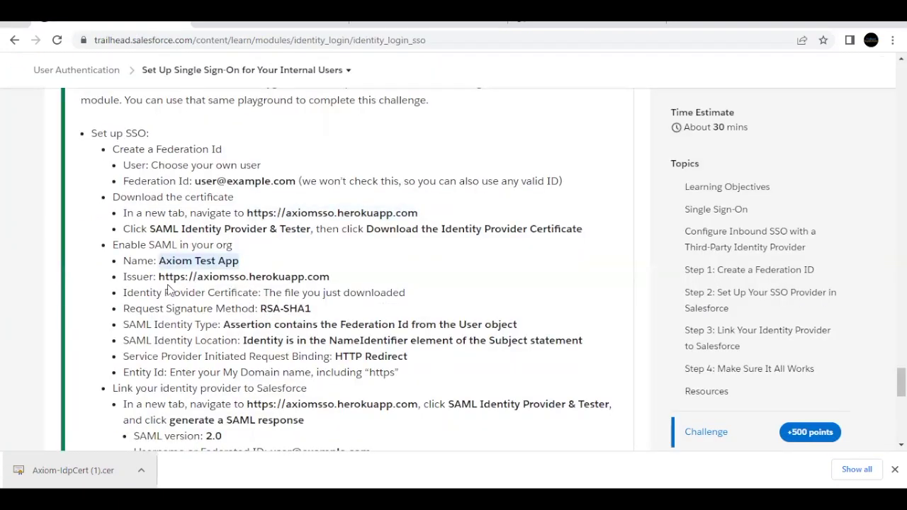
pyautogui.moveTo(158, 276); pyautogui.dragTo(328, 275)
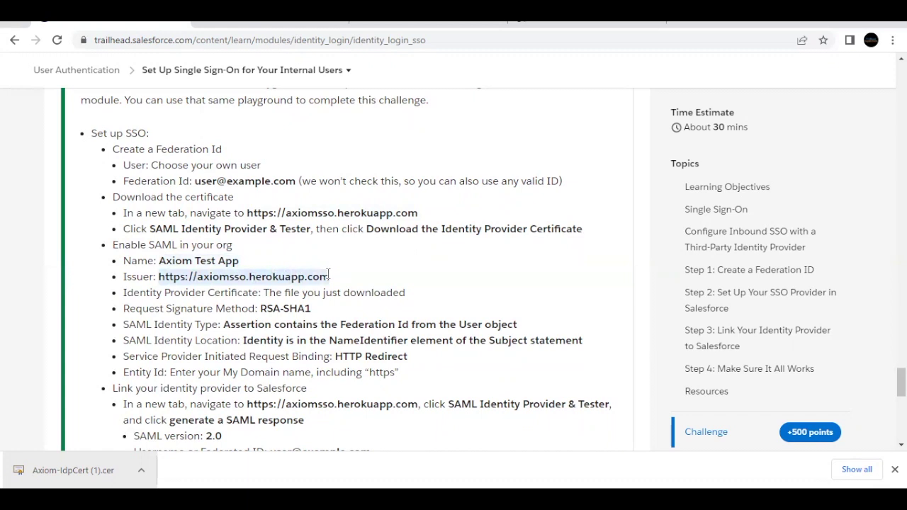
pyautogui.click(401, 25)
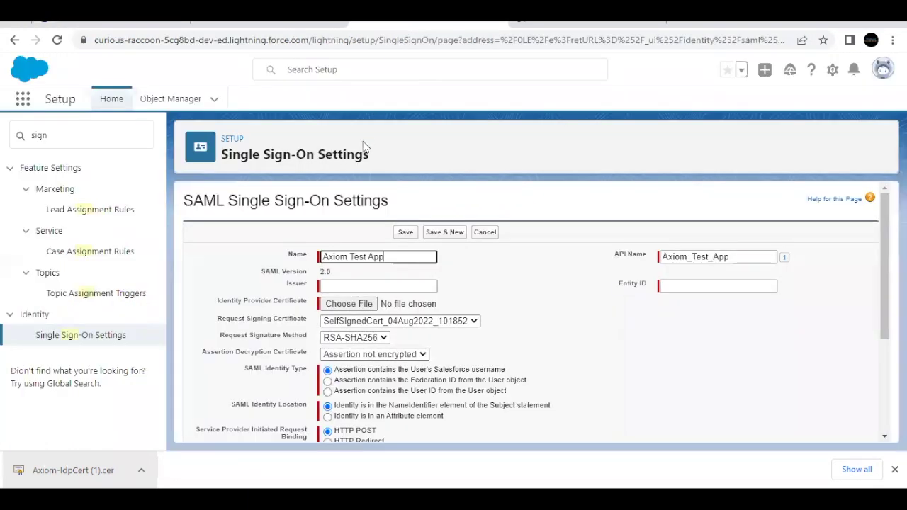
pyautogui.click(336, 286)
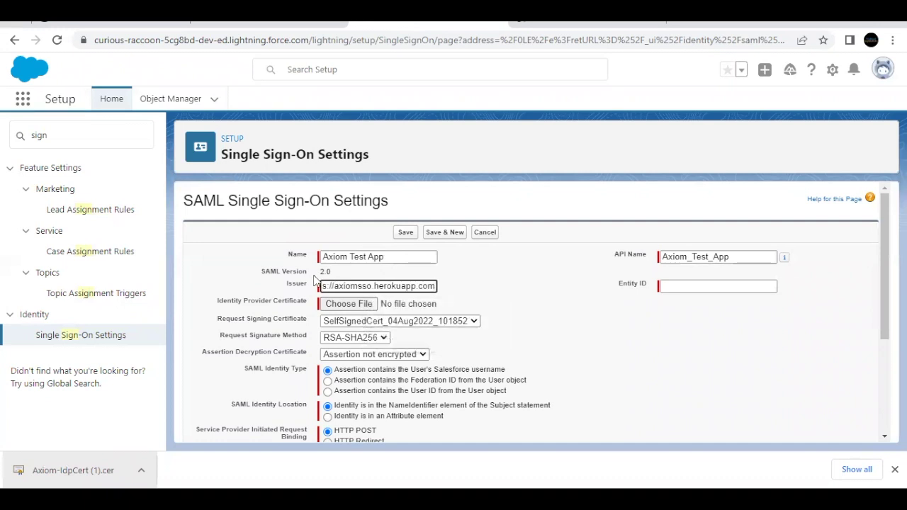
pyautogui.scroll(-1, 324, 272)
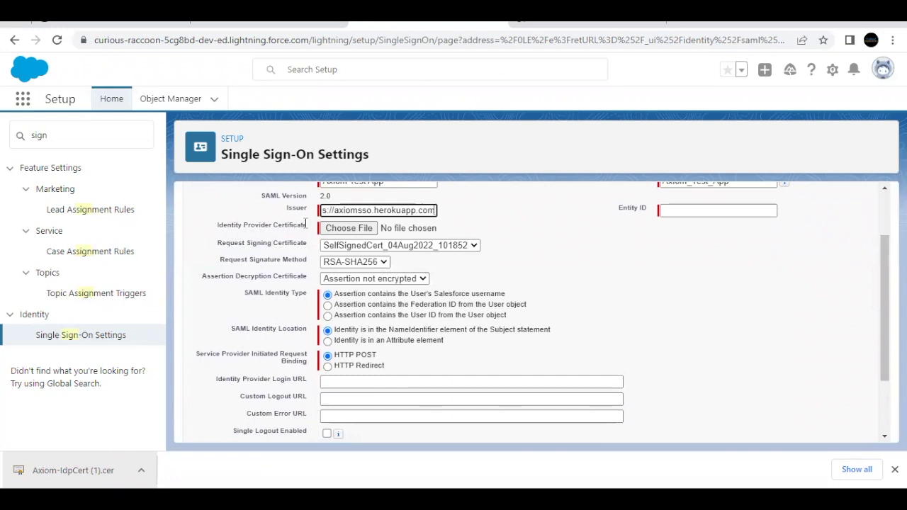
# - Attach Axiom-IdpCert.cer from the Downloads folder as the identity provider certificate
pyautogui.click(338, 235)
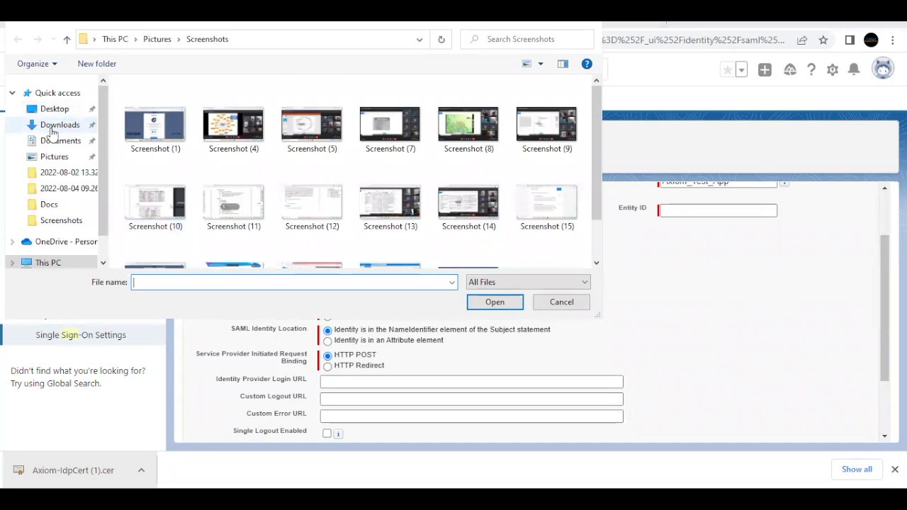
pyautogui.click(55, 110)
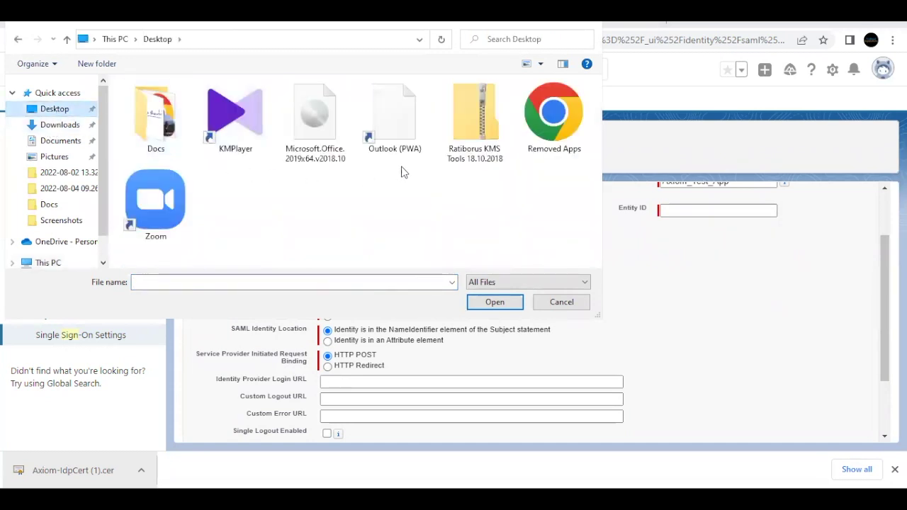
pyautogui.click(71, 127)
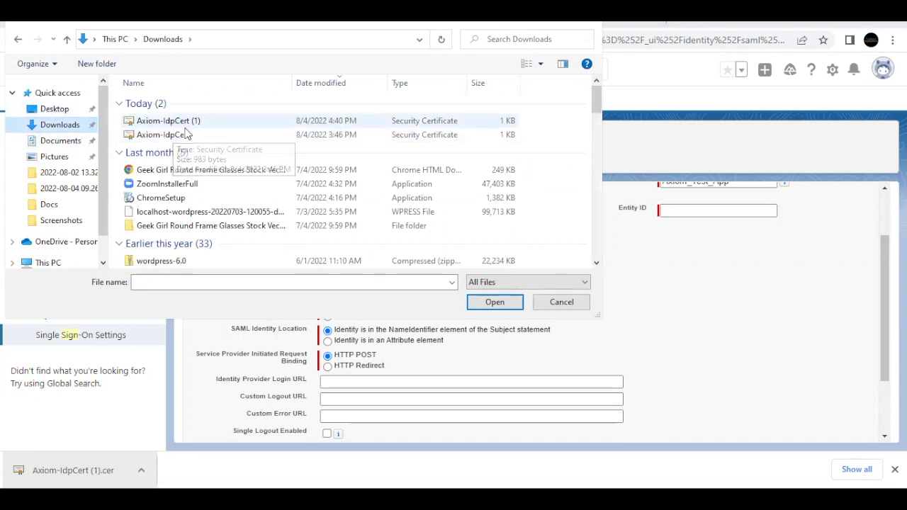
pyautogui.doubleClick(177, 134)
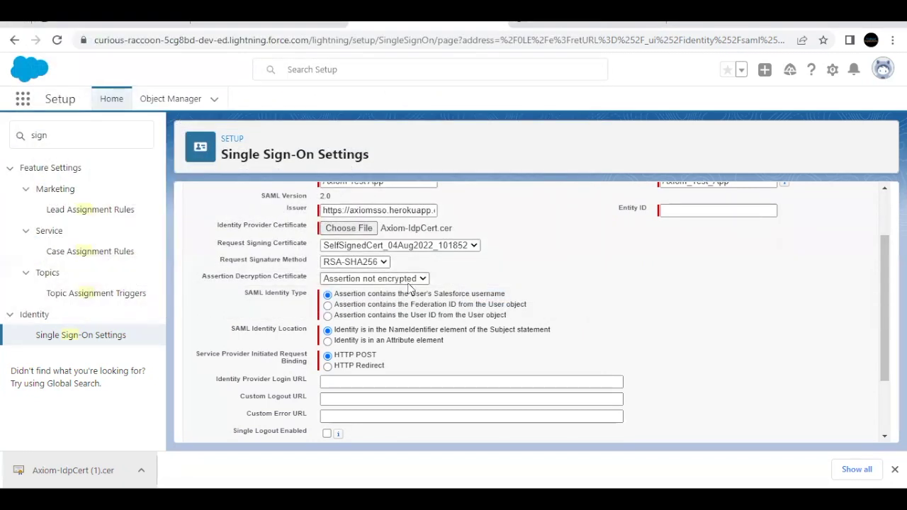
pyautogui.scroll(2, 408, 287)
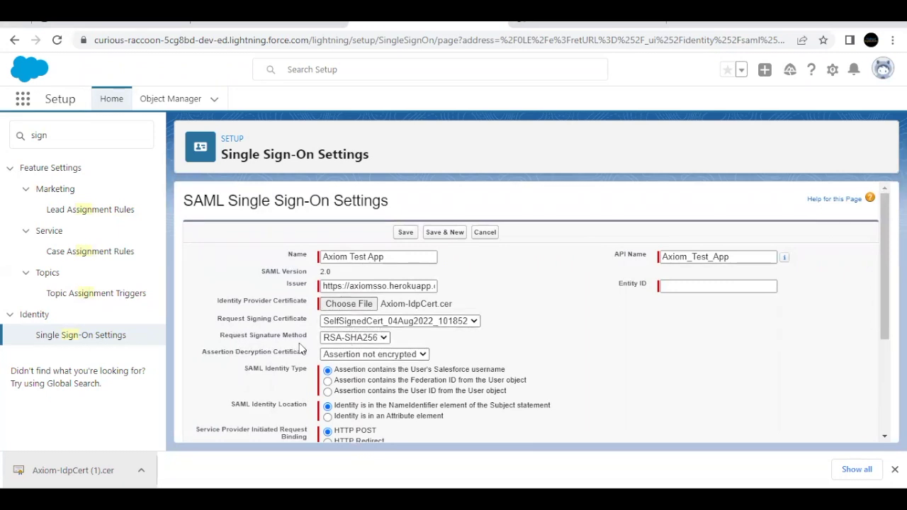
# - Choose RSA-SHA1 signature method, Federation ID identity type and HTTP Redirect request binding
pyautogui.click(329, 340)
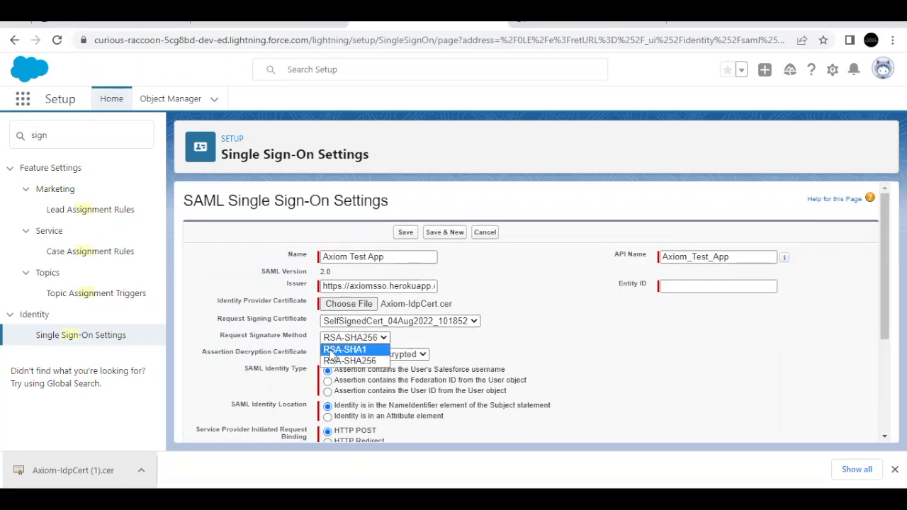
pyautogui.click(331, 351)
pyautogui.scroll(-1, 347, 358)
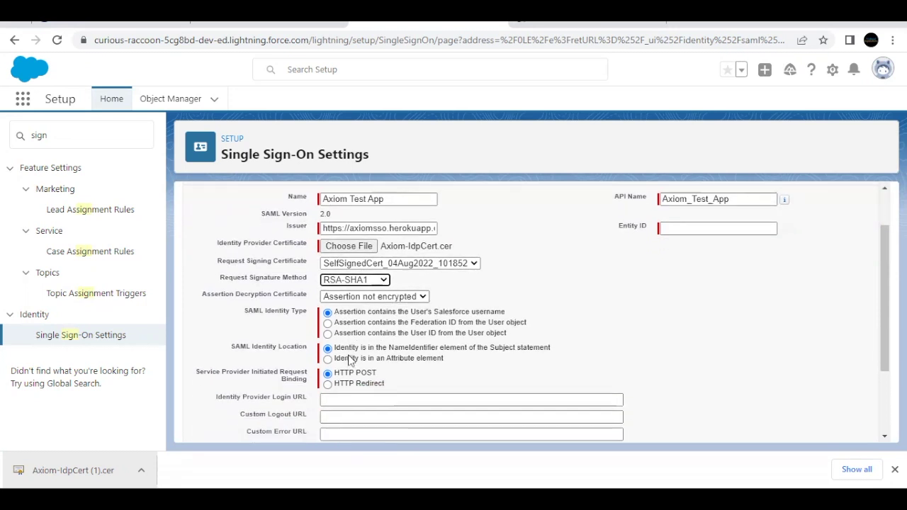
pyautogui.click(327, 322)
pyautogui.click(327, 323)
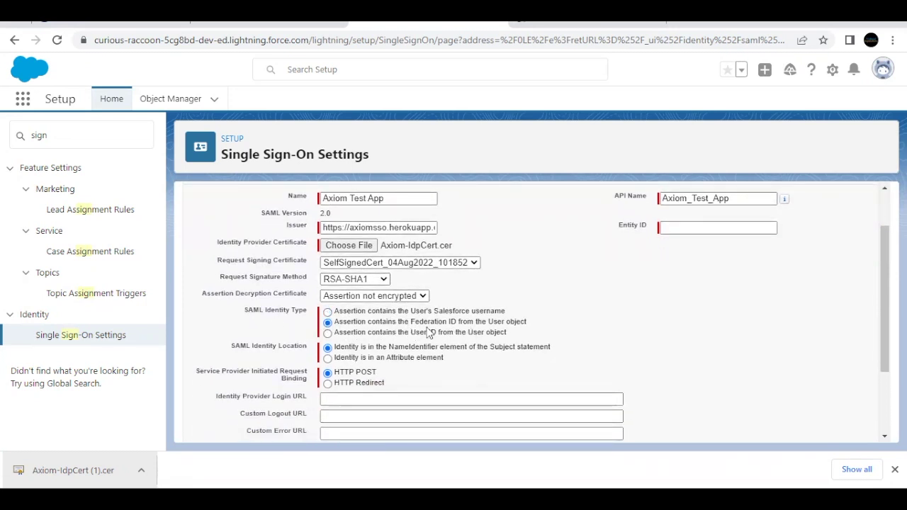
pyautogui.scroll(-1, 382, 353)
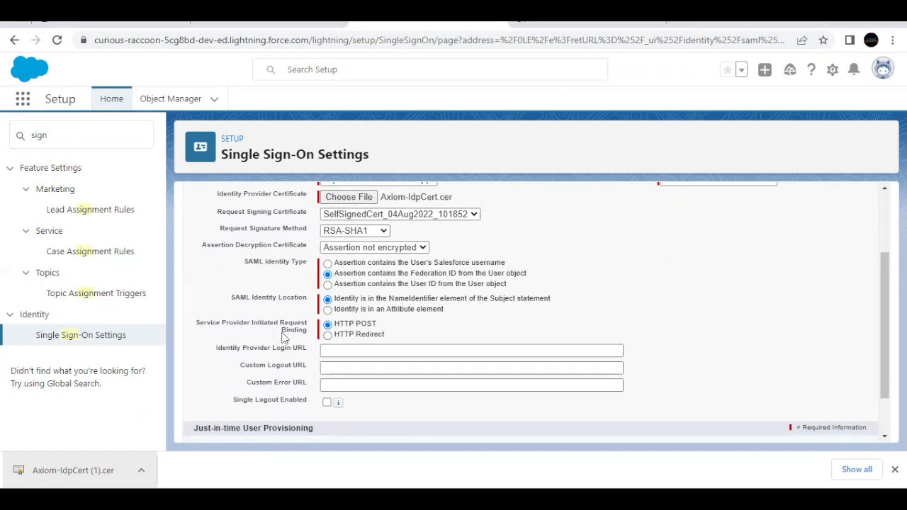
pyautogui.click(327, 335)
pyautogui.scroll(-1, 388, 336)
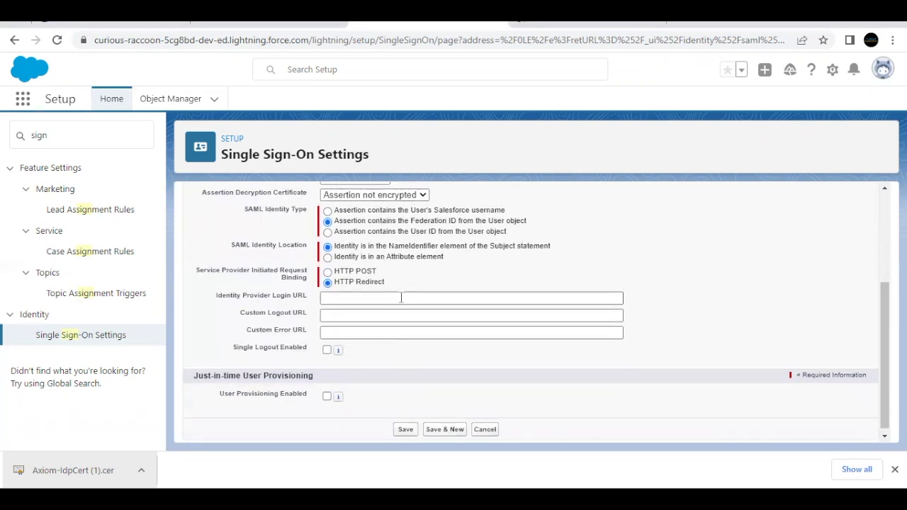
pyautogui.scroll(3, 401, 298)
pyautogui.click(682, 285)
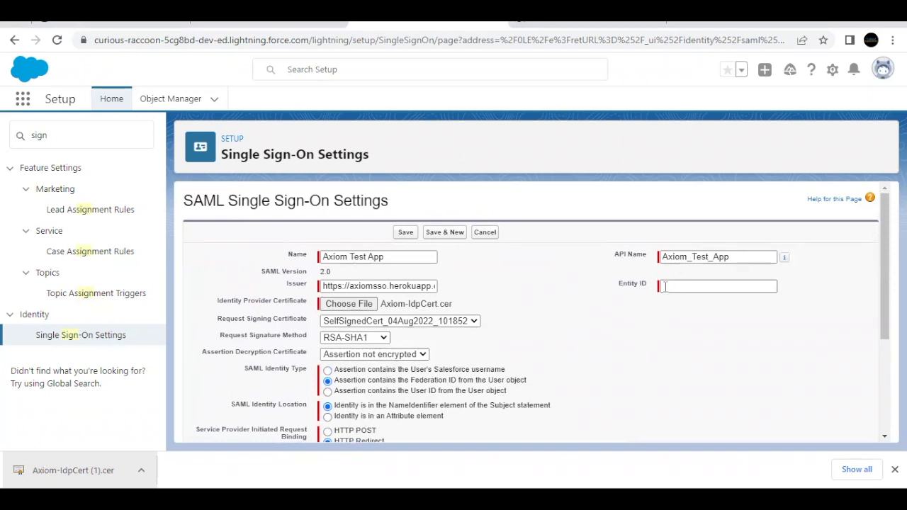
pyautogui.click(665, 287)
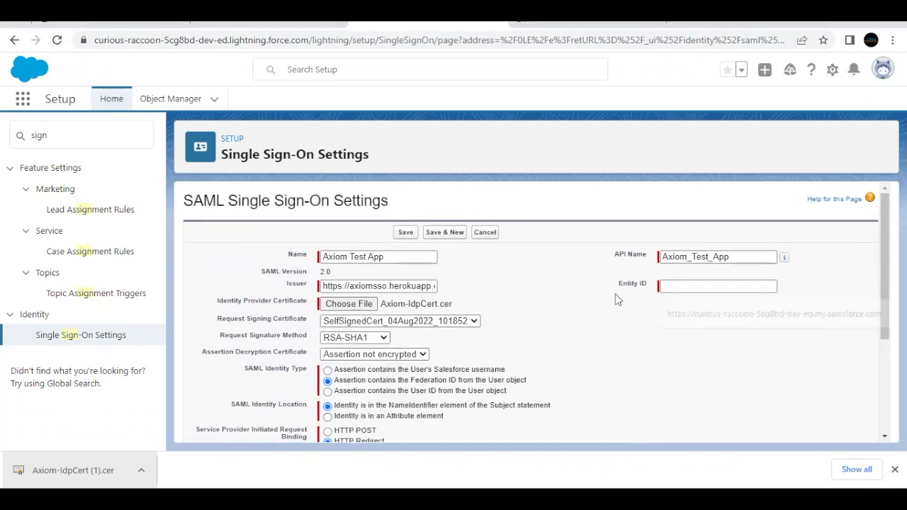
pyautogui.click(216, 41)
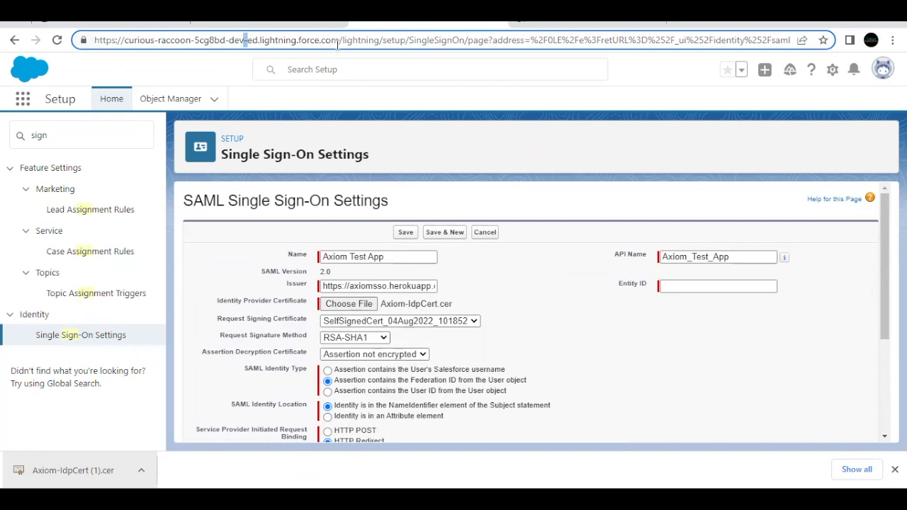
pyautogui.moveTo(339, 41); pyautogui.dragTo(97, 62)
pyautogui.hotkey('ctrl', 'c')
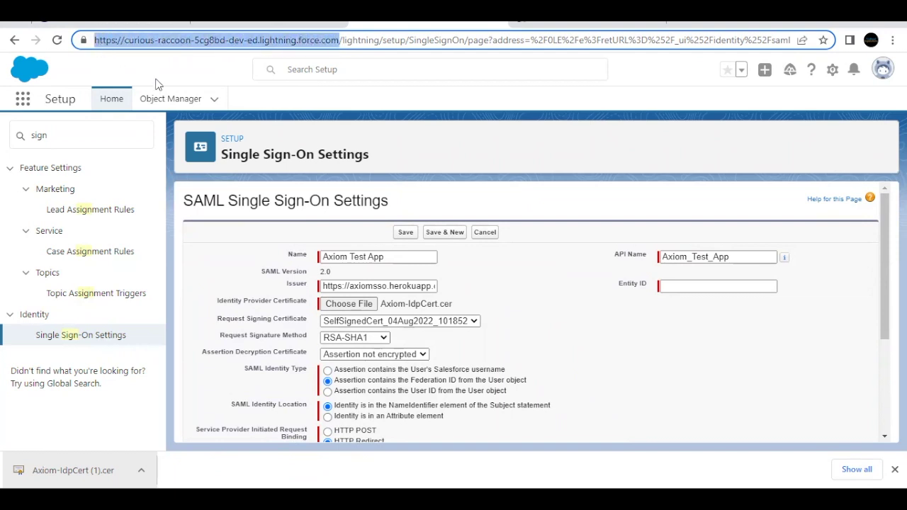
pyautogui.click(694, 287)
pyautogui.hotkey('ctrl', 'v')
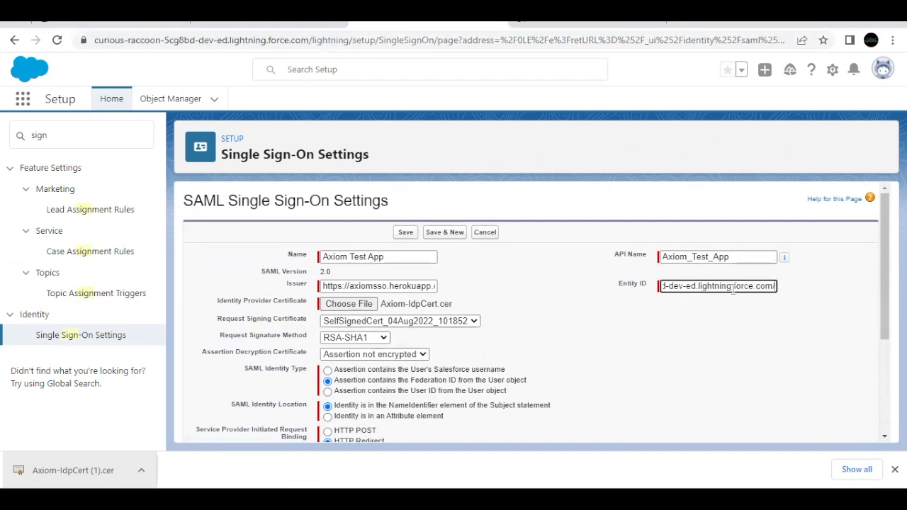
pyautogui.moveTo(731, 286); pyautogui.dragTo(779, 290)
pyautogui.press('Home')
pyautogui.moveTo(698, 288); pyautogui.dragTo(607, 295)
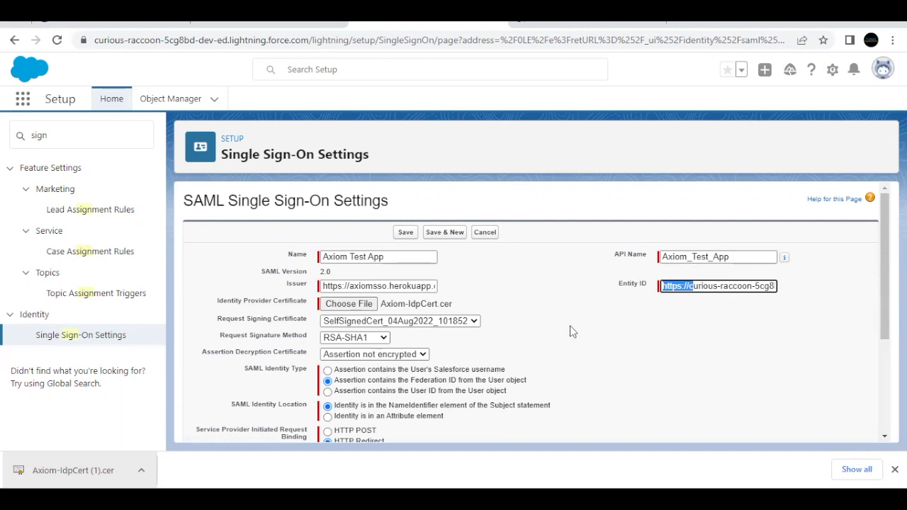
# - Save the Axiom Test App SAML settings and check the saved detail page
pyautogui.click(406, 237)
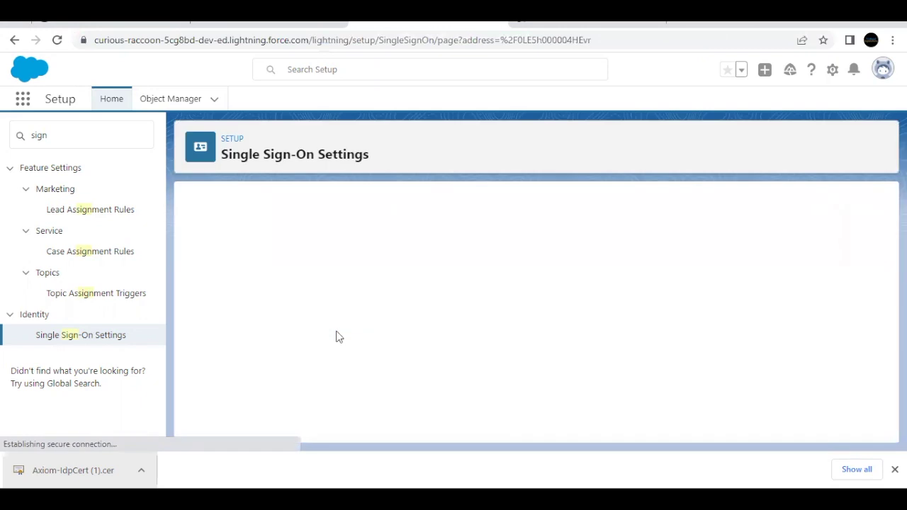
pyautogui.scroll(-5, 295, 358)
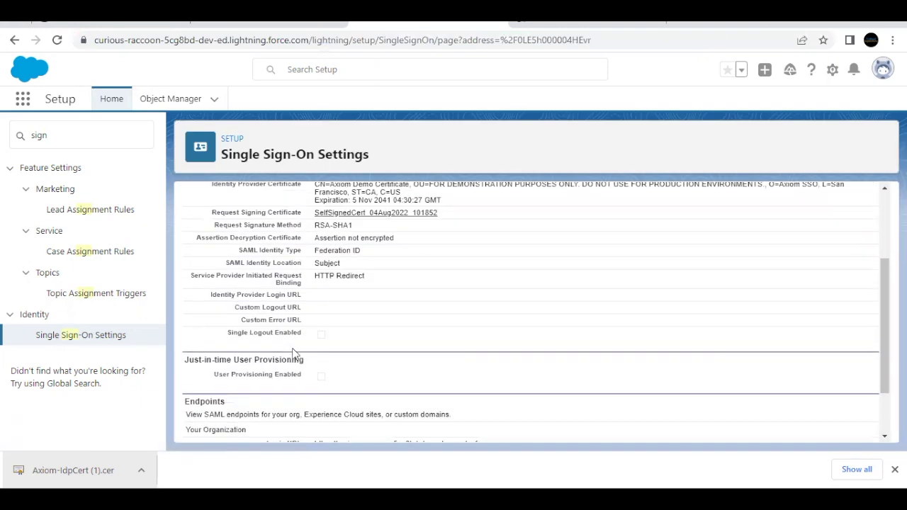
pyautogui.scroll(5, 296, 354)
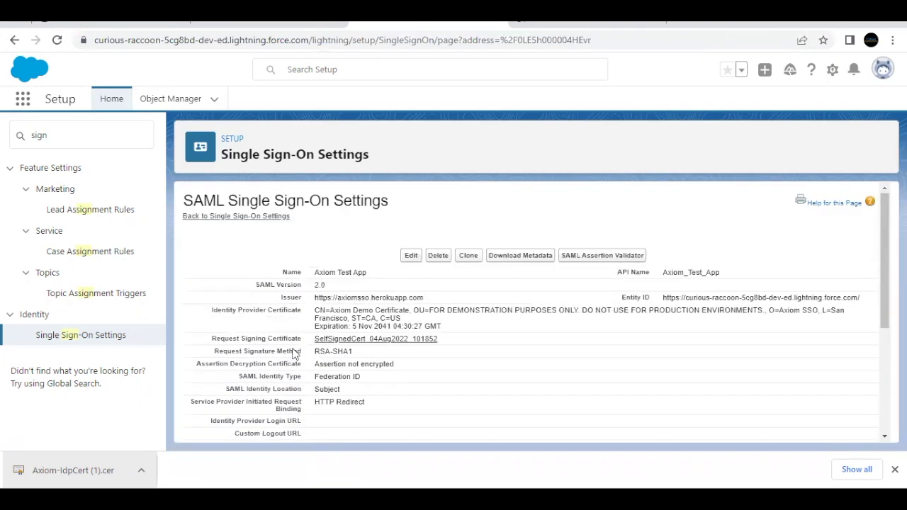
# - Review the Trailhead SAML settings lines, the Entity Id https note and the Axiom site address
pyautogui.click(155, 21)
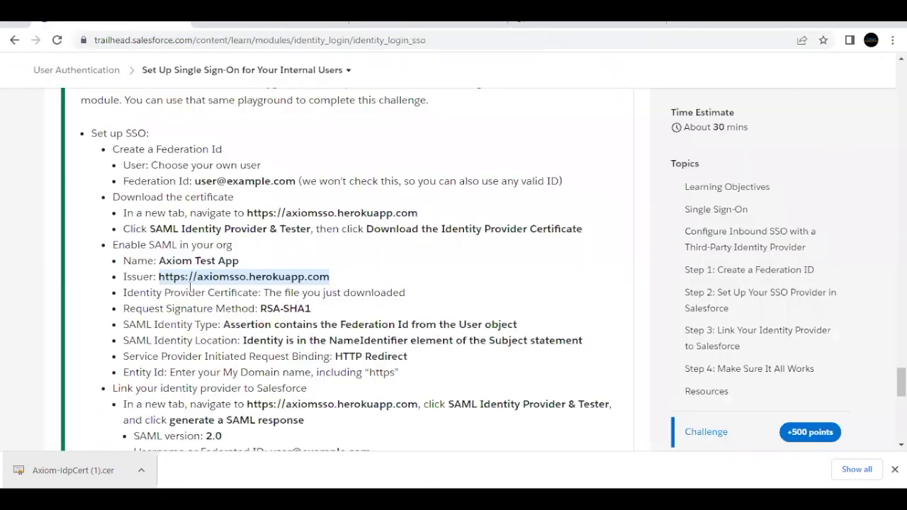
pyautogui.scroll(-1, 201, 340)
pyautogui.moveTo(347, 333); pyautogui.dragTo(125, 239)
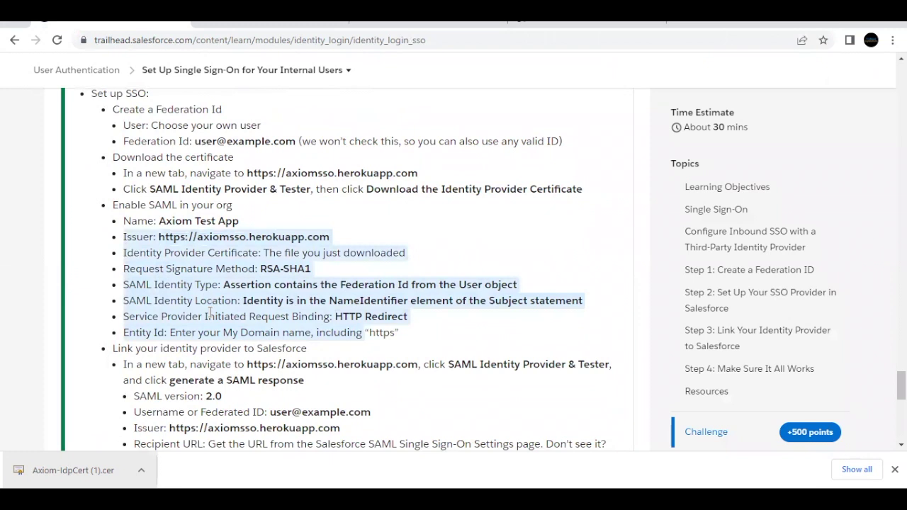
pyautogui.scroll(-2, 210, 312)
pyautogui.moveTo(111, 263); pyautogui.dragTo(310, 255)
pyautogui.moveTo(400, 243); pyautogui.dragTo(321, 252)
pyautogui.tripleClick(323, 256)
pyautogui.moveTo(248, 276); pyautogui.dragTo(417, 275)
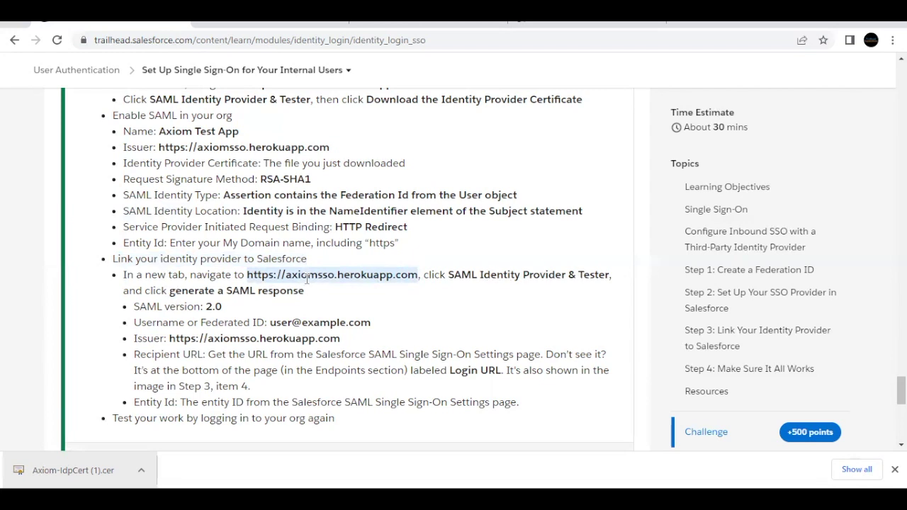
pyautogui.click(530, 26)
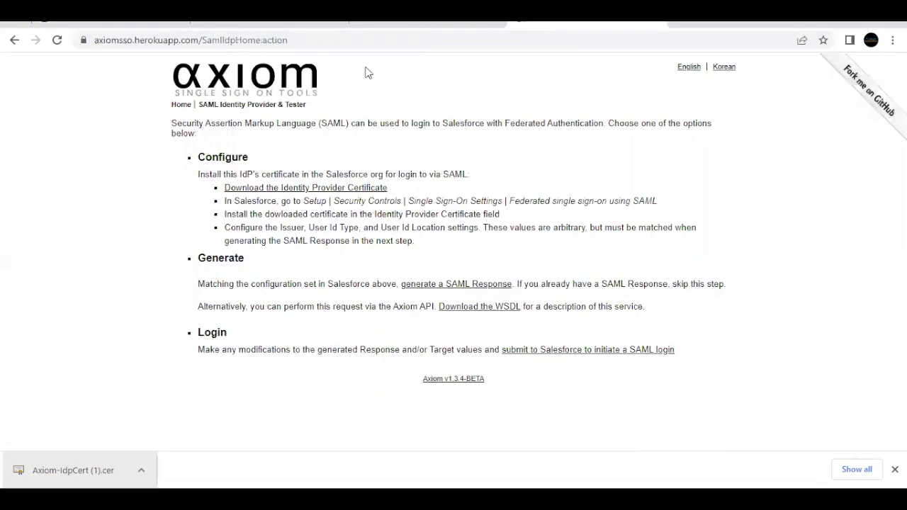
# - Open Axiom's SAML Identity Provider & Tester and confirm Salesforce uses SAML Version 2.0
pyautogui.click(185, 107)
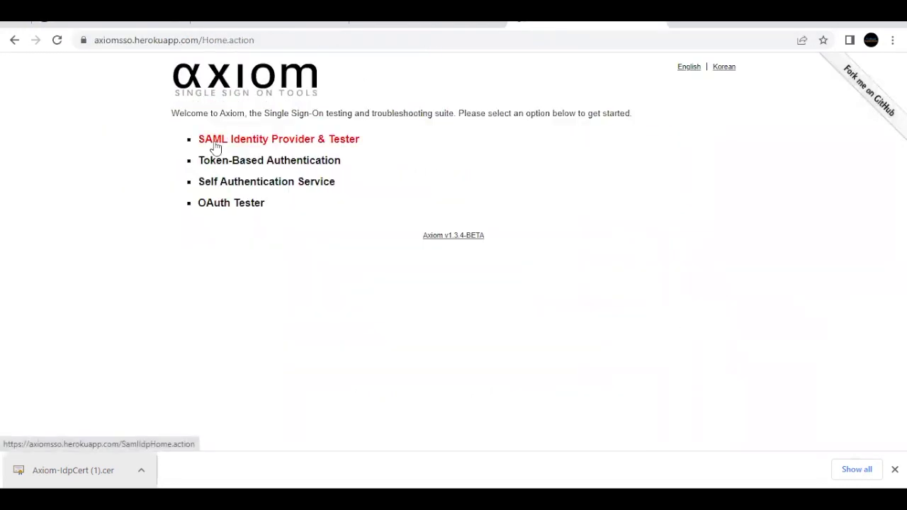
pyautogui.click(234, 147)
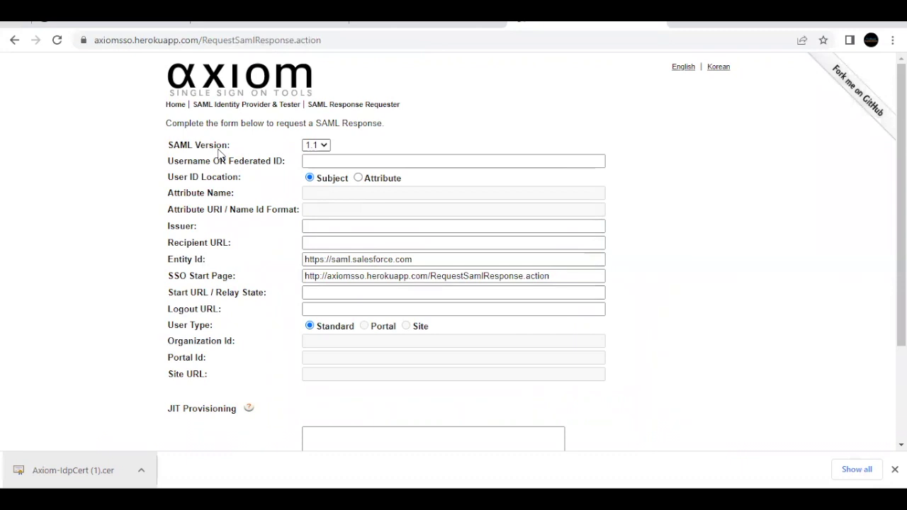
pyautogui.click(299, 29)
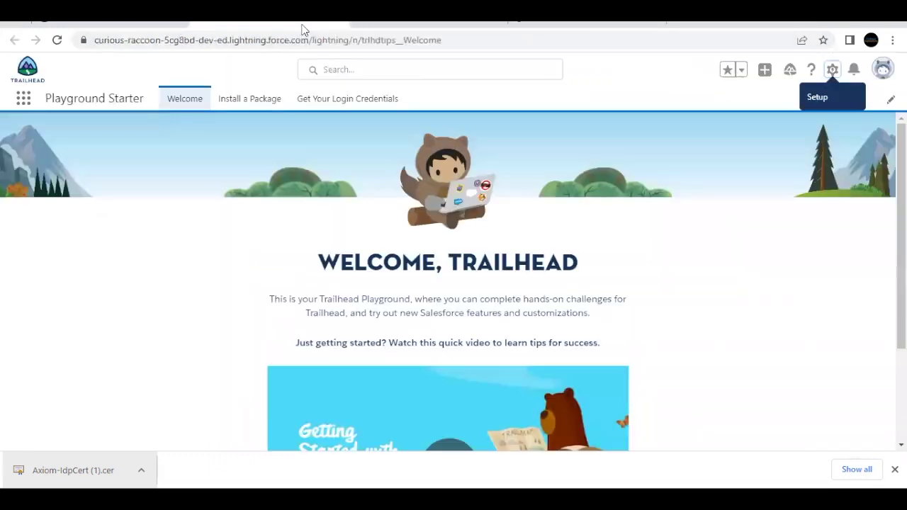
pyautogui.click(408, 27)
pyautogui.doubleClick(319, 284)
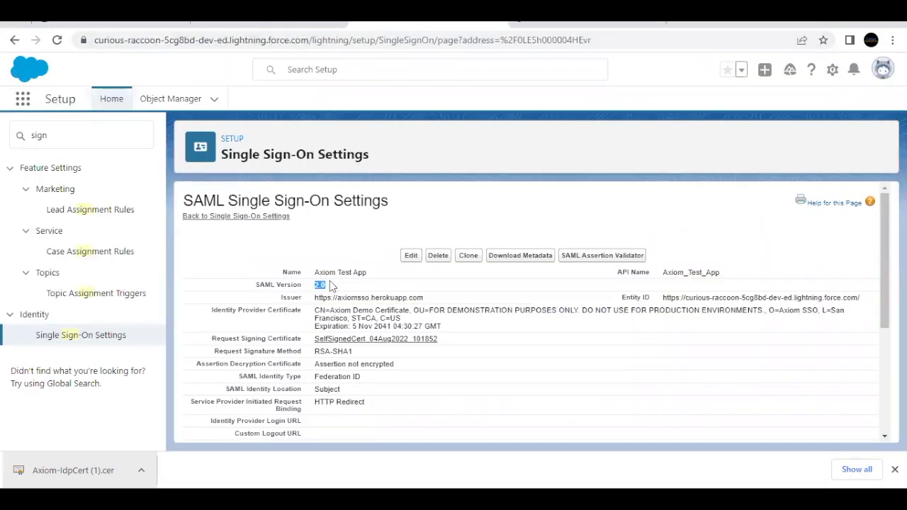
# - Set SAML Version to 2.0 on the Axiom SAML Response Requester form
pyautogui.click(543, 28)
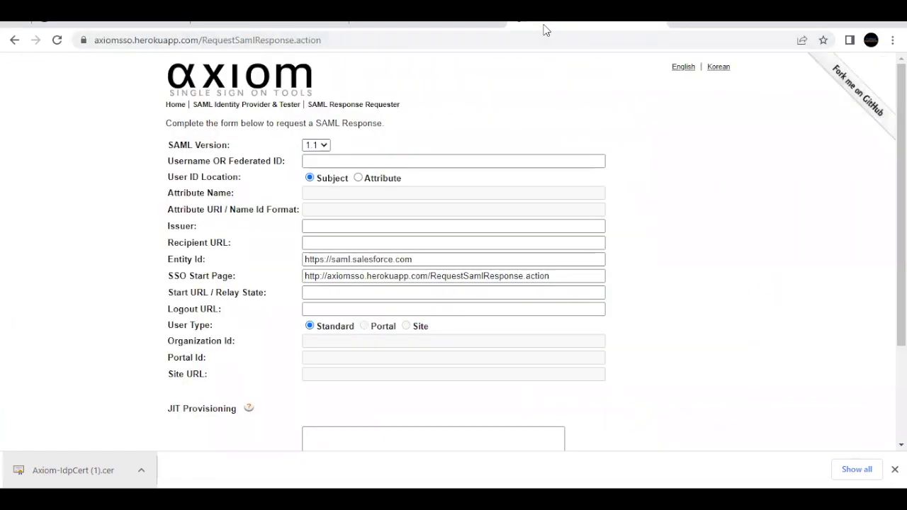
pyautogui.click(316, 145)
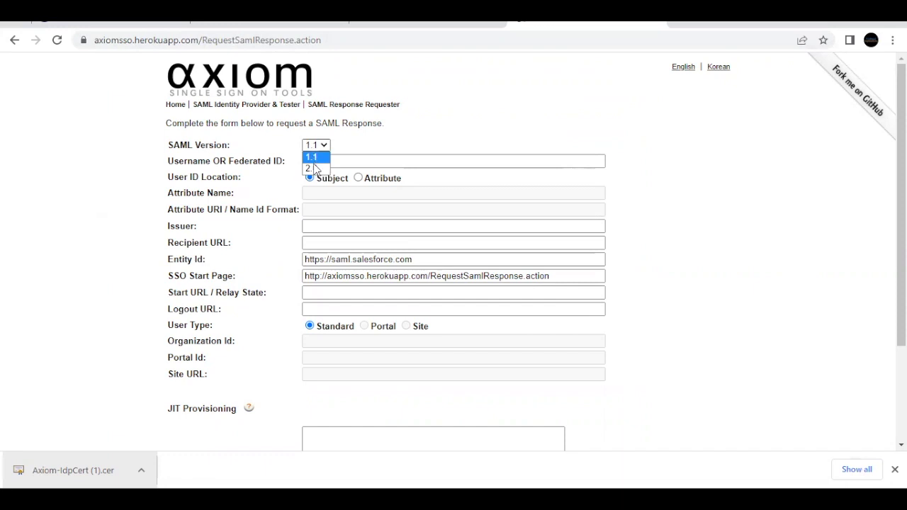
pyautogui.click(310, 167)
pyautogui.click(309, 163)
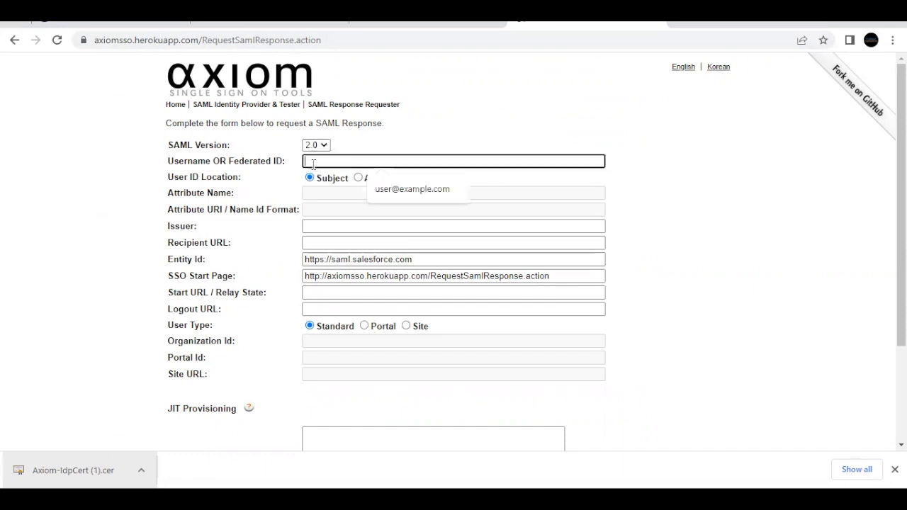
pyautogui.click(429, 27)
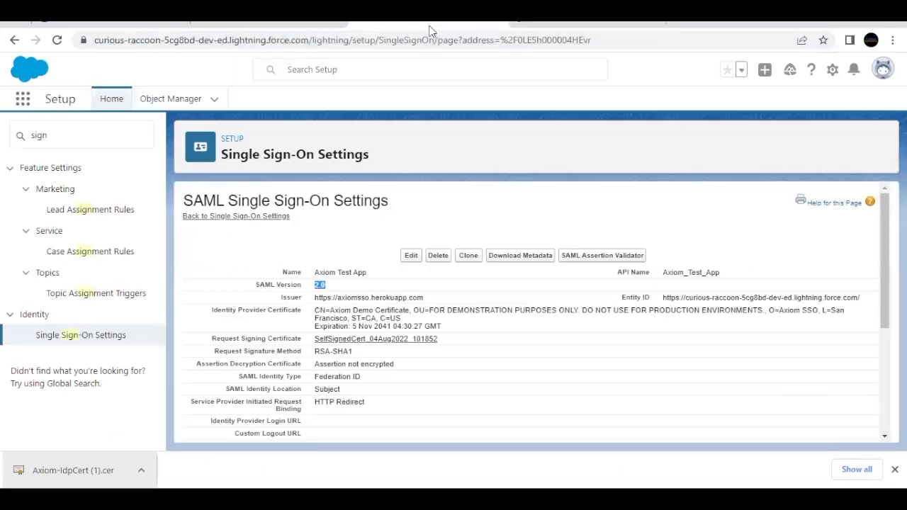
# - Open the admin user's record from recent Setup items and copy its Federation ID
pyautogui.click(339, 70)
pyautogui.click(310, 118)
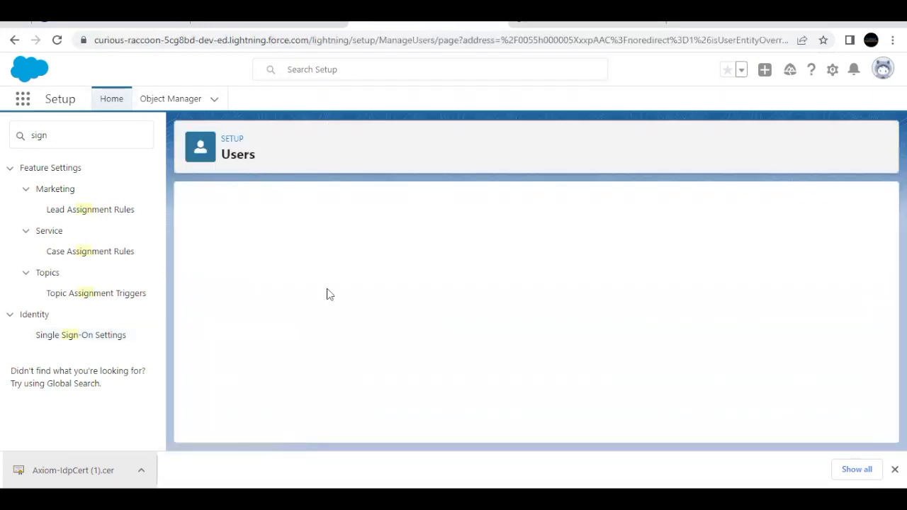
pyautogui.scroll(-2, 327, 294)
pyautogui.scroll(-2, 327, 293)
pyautogui.scroll(2, 325, 290)
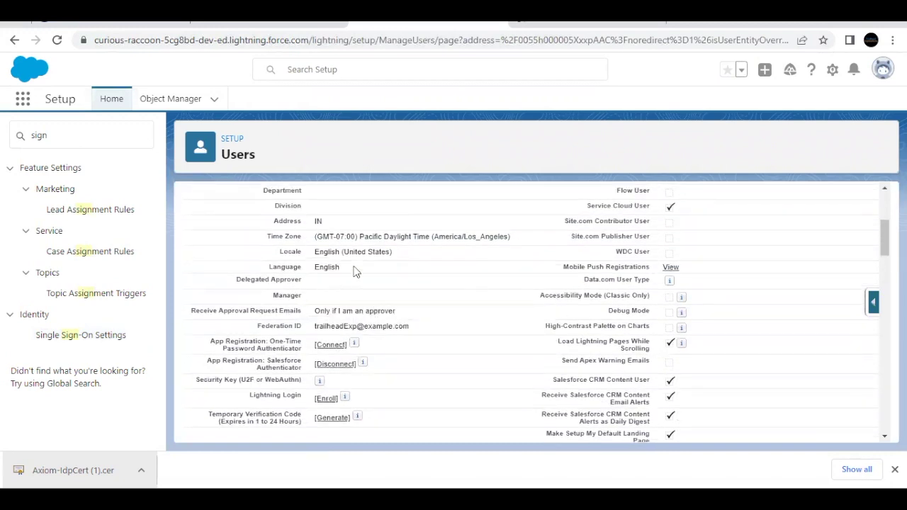
pyautogui.scroll(3, 354, 271)
pyautogui.scroll(-2, 354, 271)
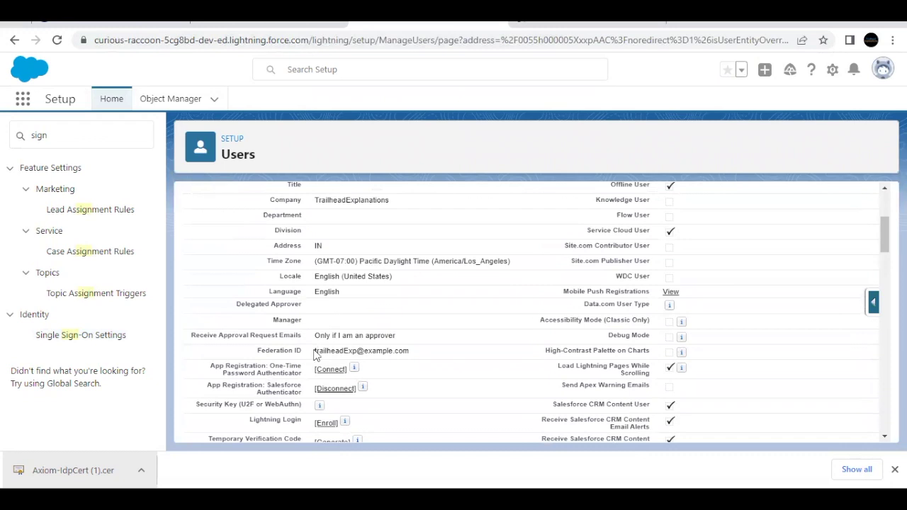
pyautogui.moveTo(316, 355); pyautogui.dragTo(422, 358)
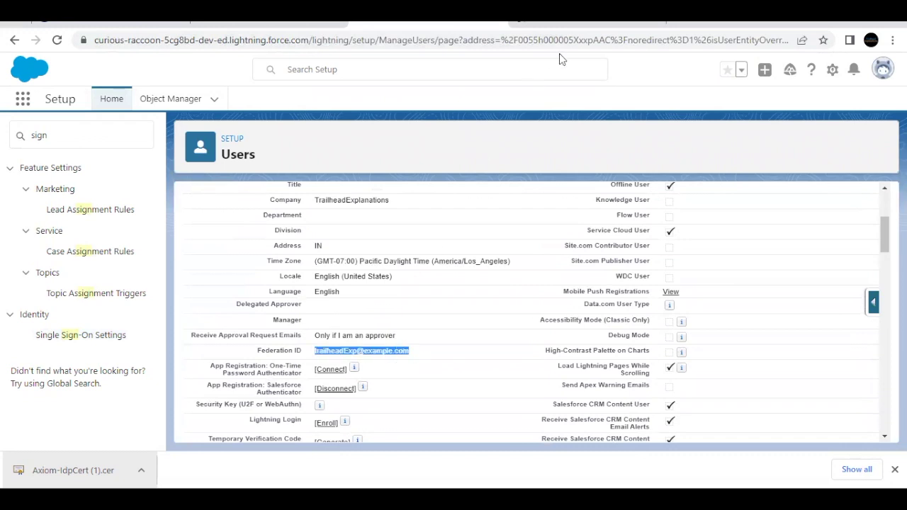
# - Paste the user's Federation ID into the Axiom form's Username OR Federated ID field
pyautogui.click(571, 27)
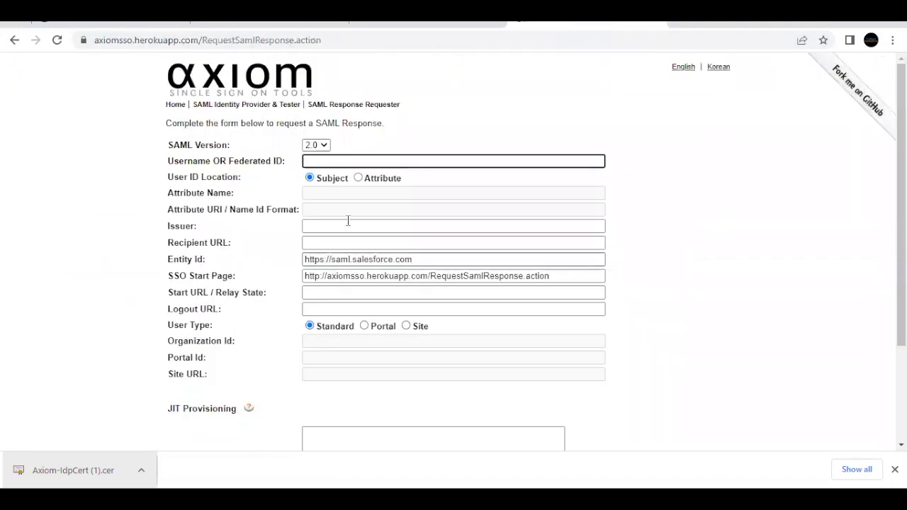
pyautogui.hotkey('ctrl', 'v')
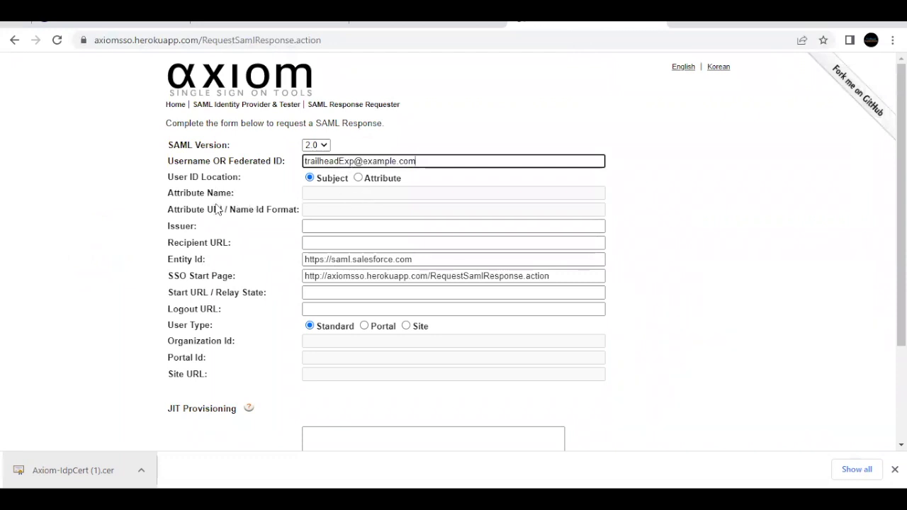
pyautogui.moveTo(198, 227); pyautogui.dragTo(168, 227)
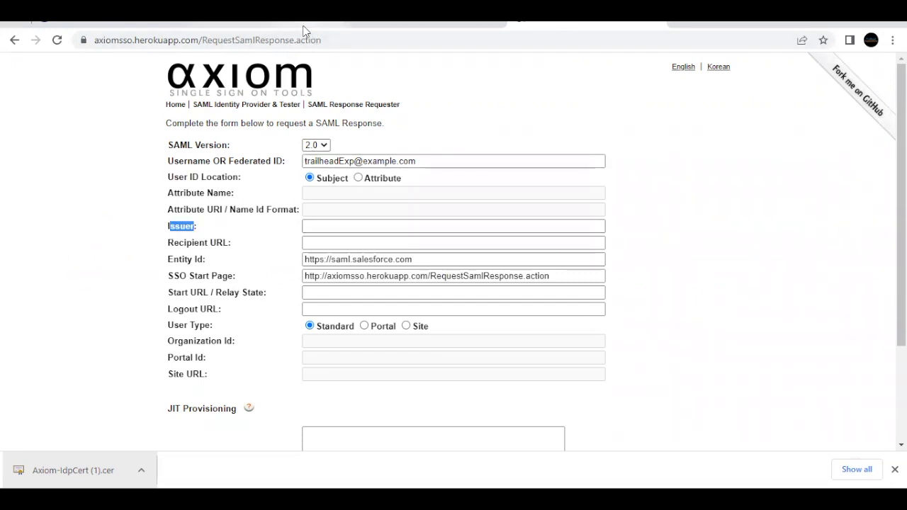
# - Copy the Issuer URL from the Axiom Test App single sign-on settings in Salesforce Setup
pyautogui.click(326, 24)
pyautogui.click(374, 26)
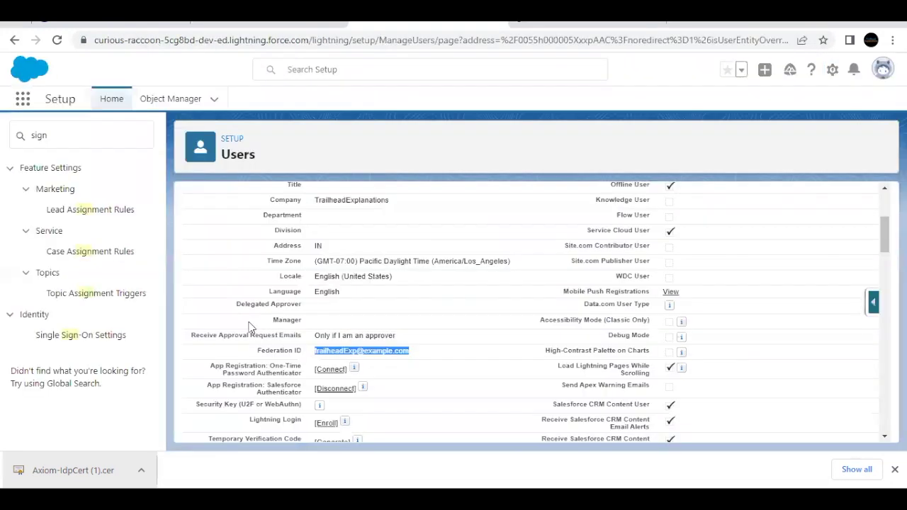
pyautogui.scroll(3, 248, 327)
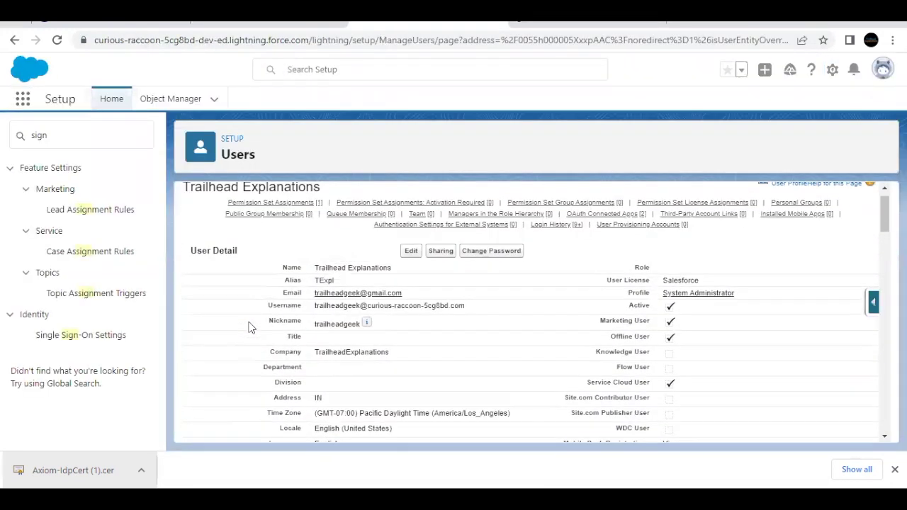
pyautogui.click(88, 345)
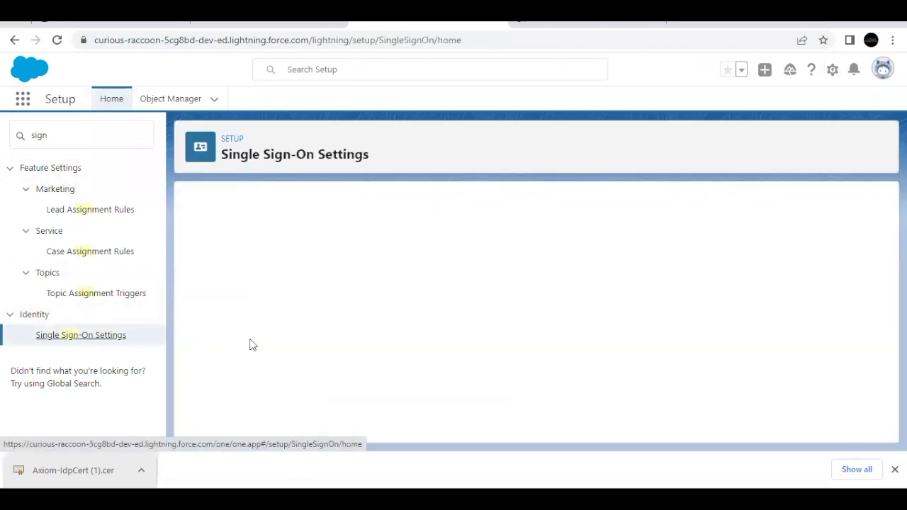
pyautogui.scroll(-1, 283, 386)
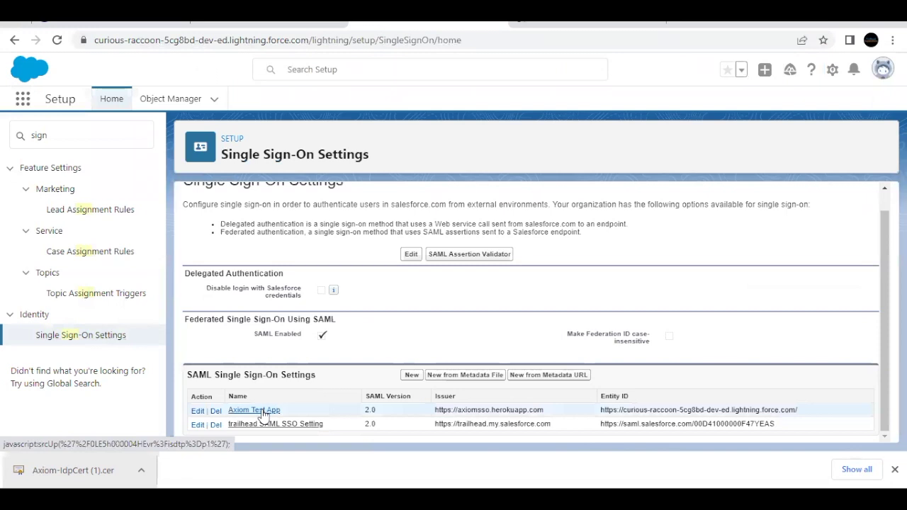
pyautogui.click(261, 411)
pyautogui.scroll(-1, 324, 342)
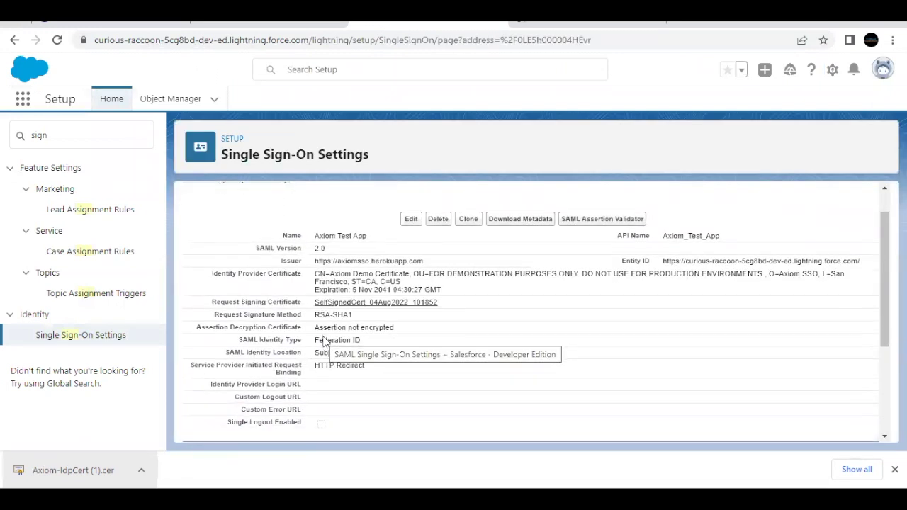
pyautogui.moveTo(315, 262); pyautogui.dragTo(437, 266)
pyautogui.hotkey('ctrl', 'c')
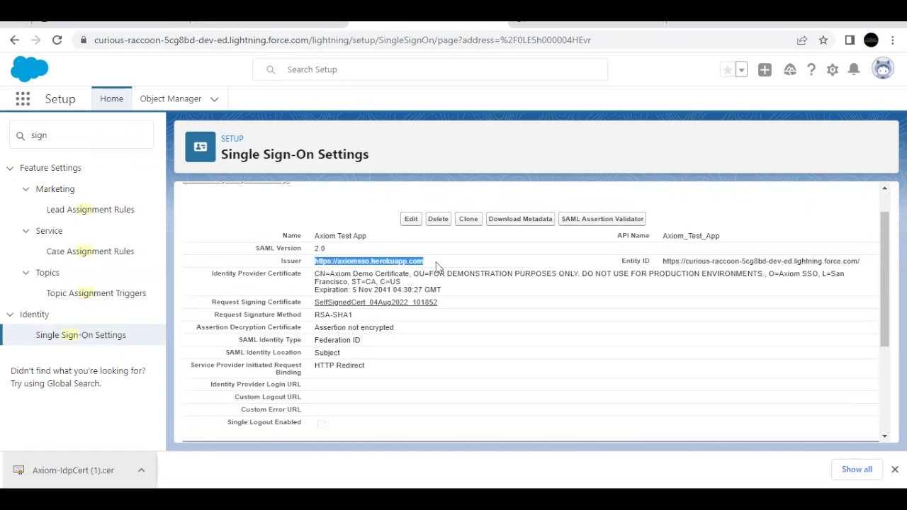
pyautogui.click(537, 22)
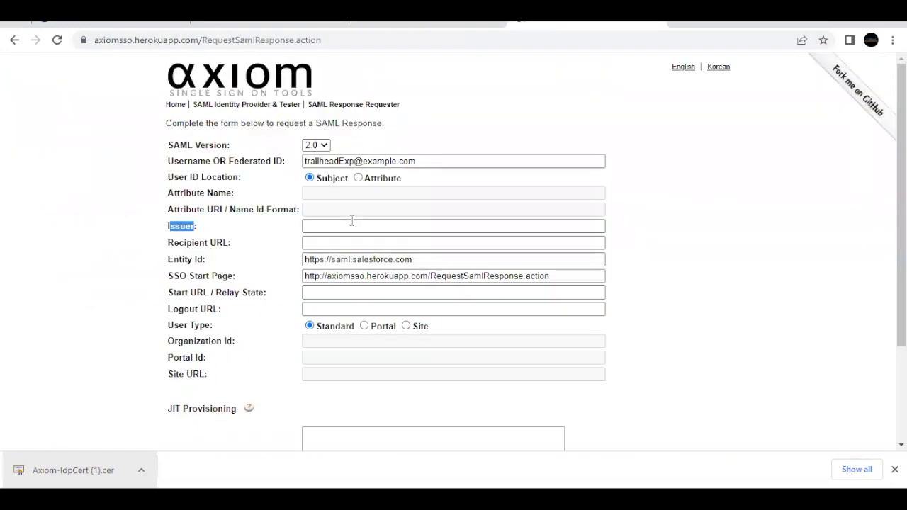
pyautogui.click(351, 224)
pyautogui.hotkey('ctrl', 'v')
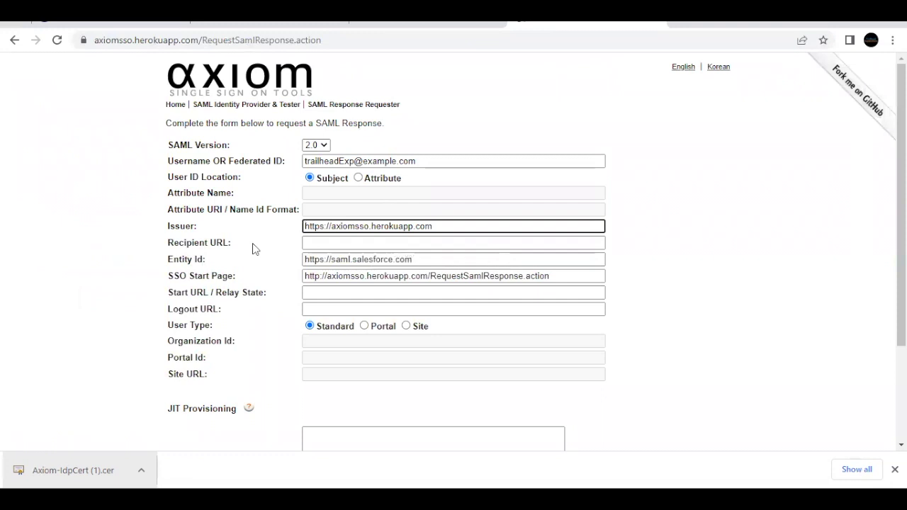
pyautogui.click(105, 23)
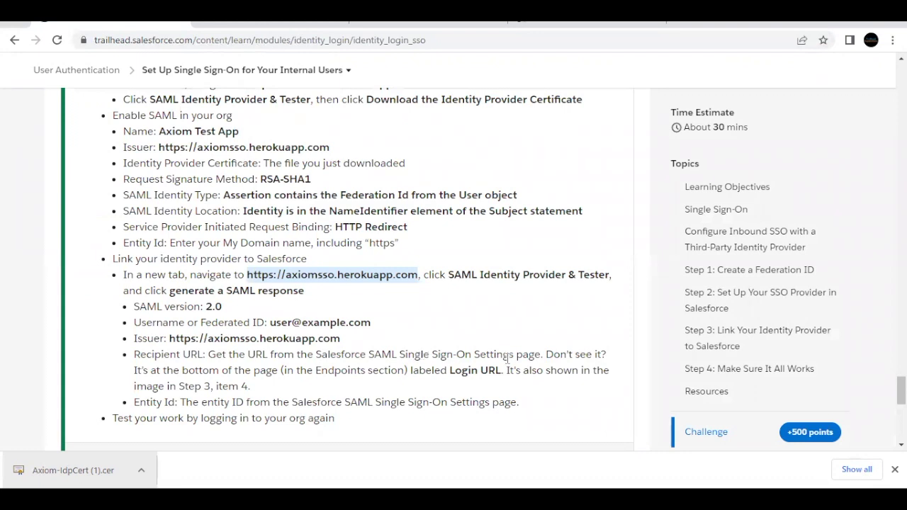
# - Find in the instructions that the Recipient URL is under Endpoints, then go to the Salesforce settings
pyautogui.moveTo(151, 374); pyautogui.dragTo(292, 374)
pyautogui.doubleClick(331, 373)
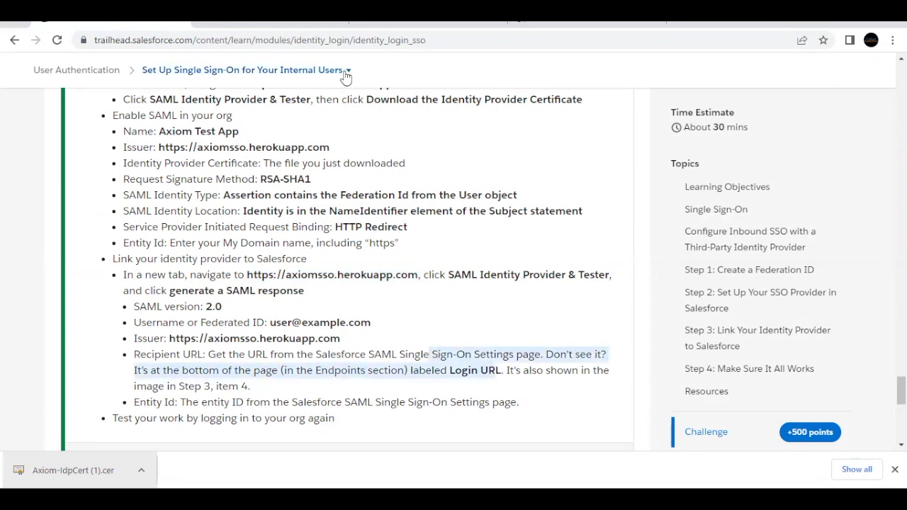
pyautogui.click(405, 24)
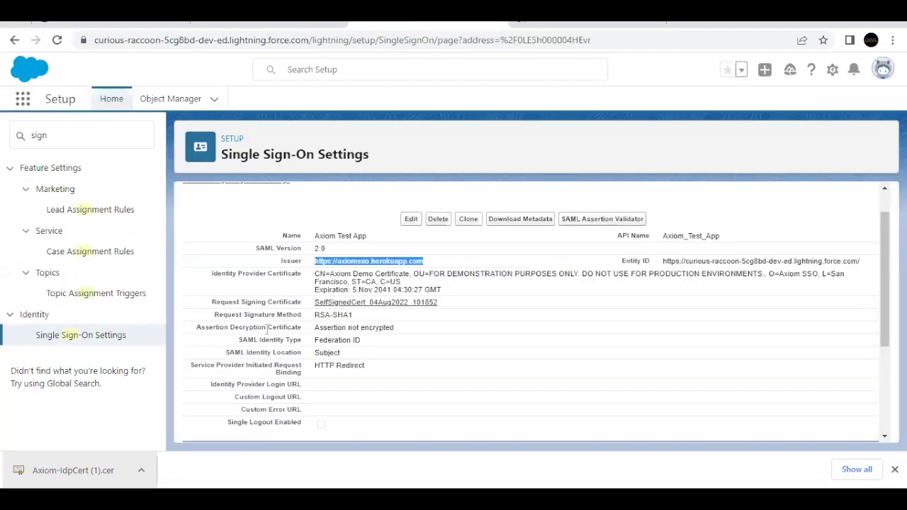
pyautogui.scroll(-5, 265, 326)
pyautogui.moveTo(228, 331); pyautogui.dragTo(185, 331)
pyautogui.click(291, 372)
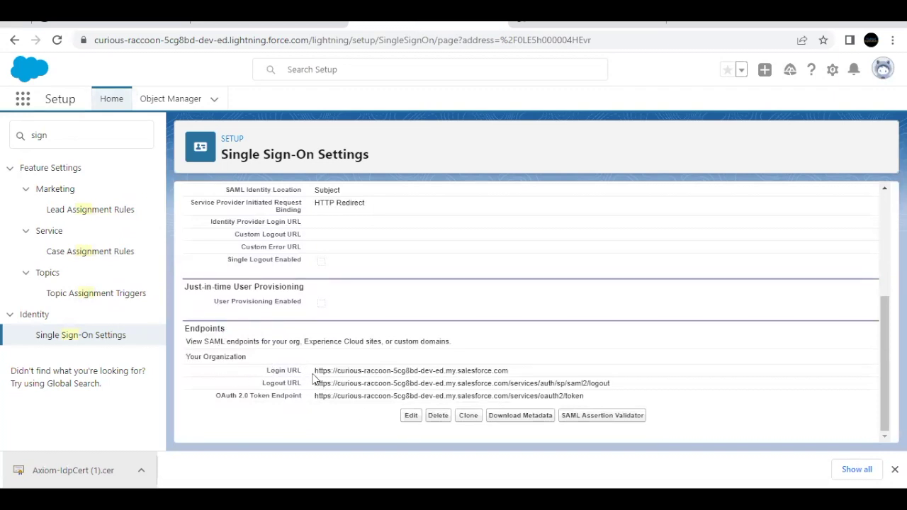
pyautogui.moveTo(315, 371); pyautogui.dragTo(513, 373)
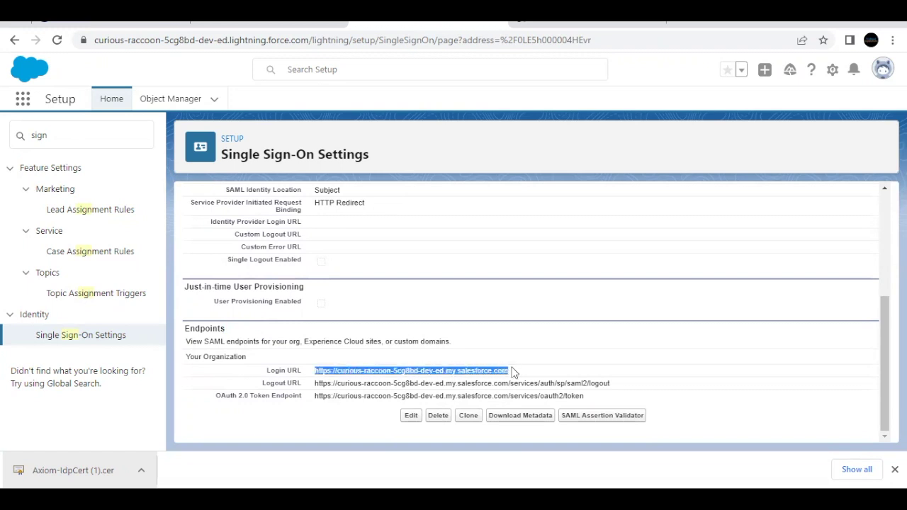
pyautogui.click(558, 26)
pyautogui.click(315, 245)
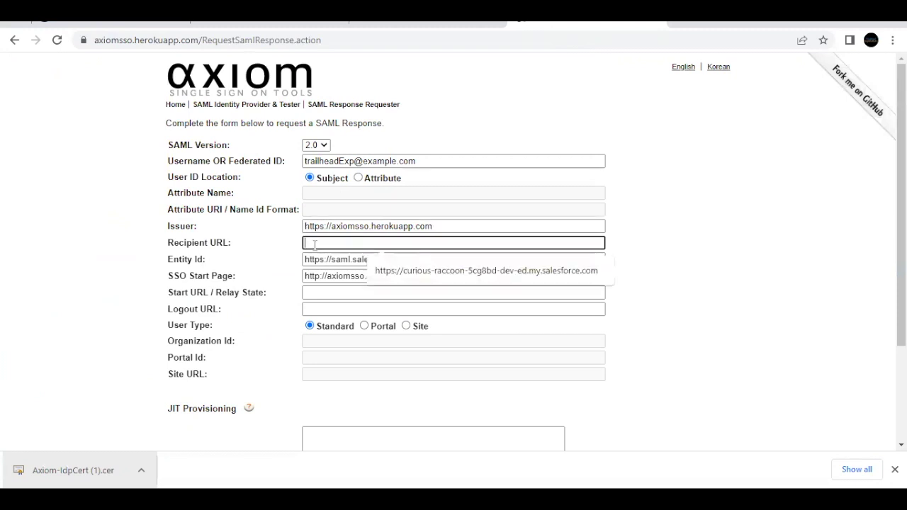
pyautogui.press('Down')
pyautogui.press('Return')
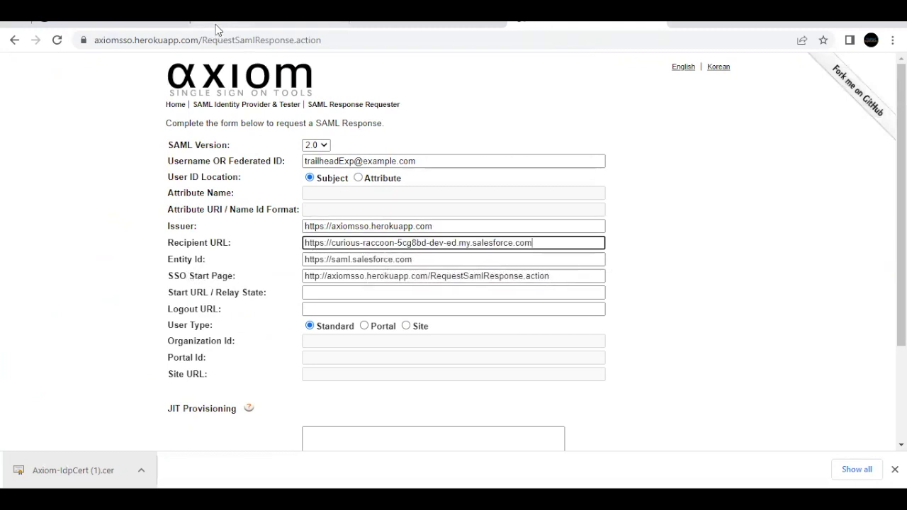
# - Recheck the remaining fields in the instructions and copy the Salesforce Entity ID
pyautogui.click(135, 27)
pyautogui.click(236, 362)
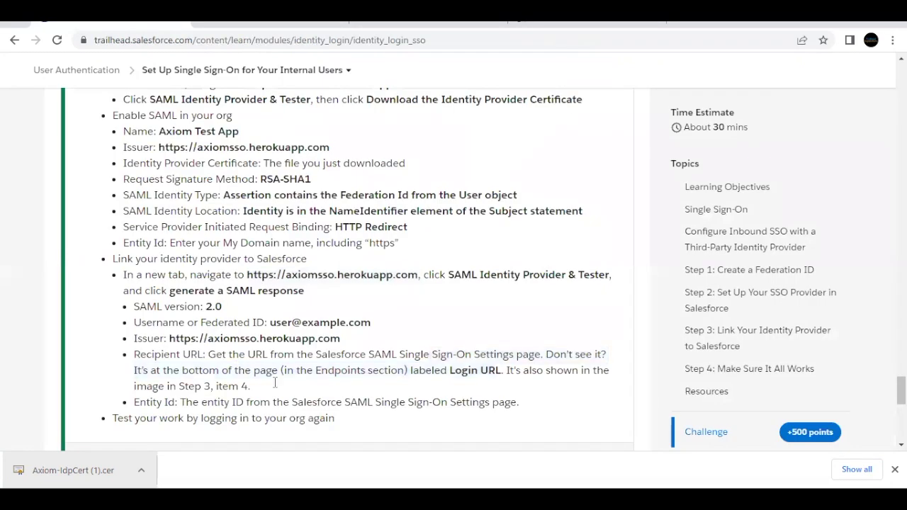
pyautogui.click(368, 26)
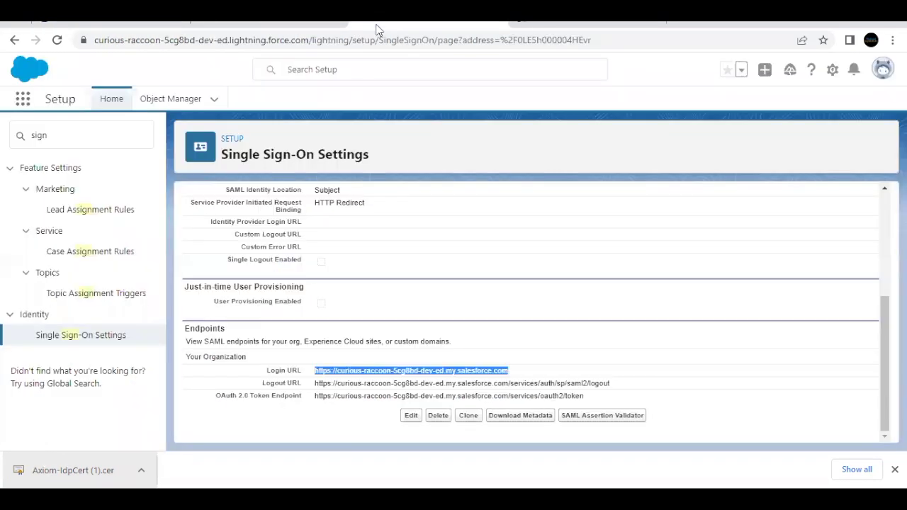
pyautogui.scroll(10, 491, 276)
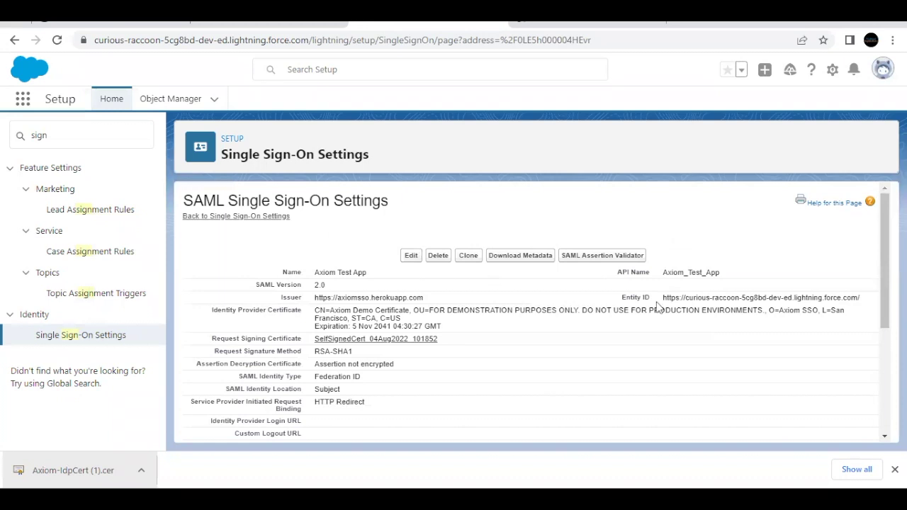
pyautogui.moveTo(664, 298); pyautogui.dragTo(867, 300)
pyautogui.hotkey('ctrl', 'c')
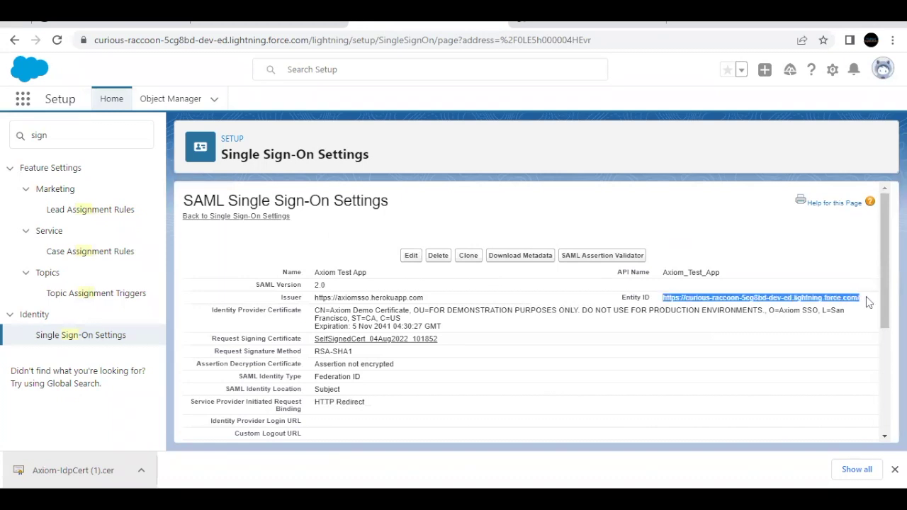
pyautogui.click(583, 26)
pyautogui.click(372, 293)
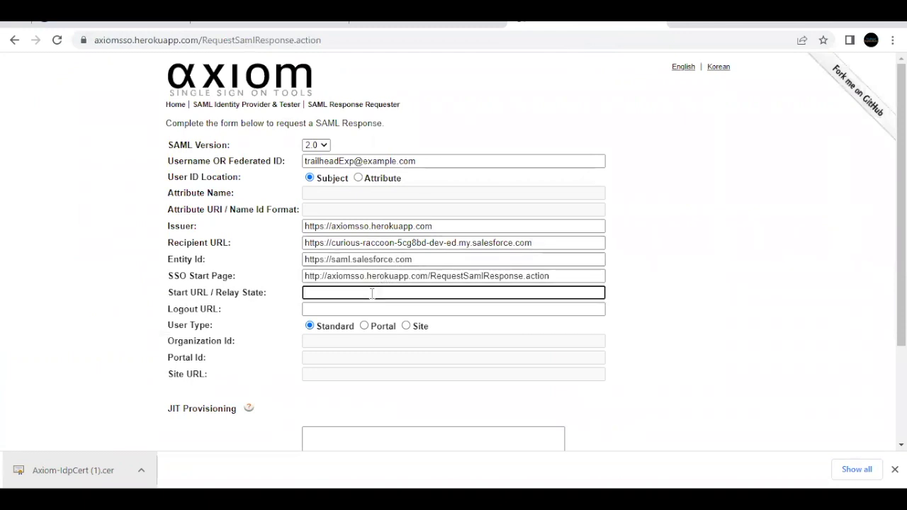
# - Replace the Entity Id with the org's lightning.force.com Entity ID and request the SAML response
pyautogui.click(327, 259)
pyautogui.hotkey('ctrl', 'a')
pyautogui.hotkey('ctrl', 'v')
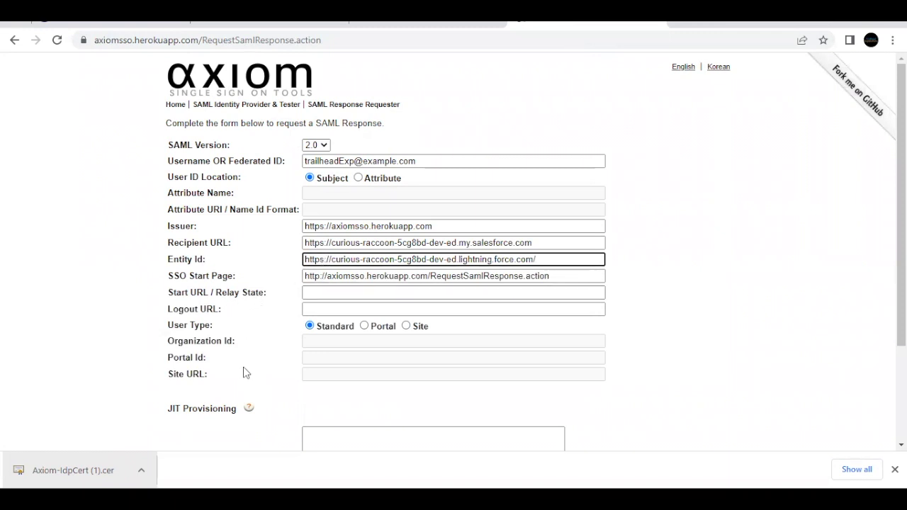
pyautogui.scroll(-1, 245, 373)
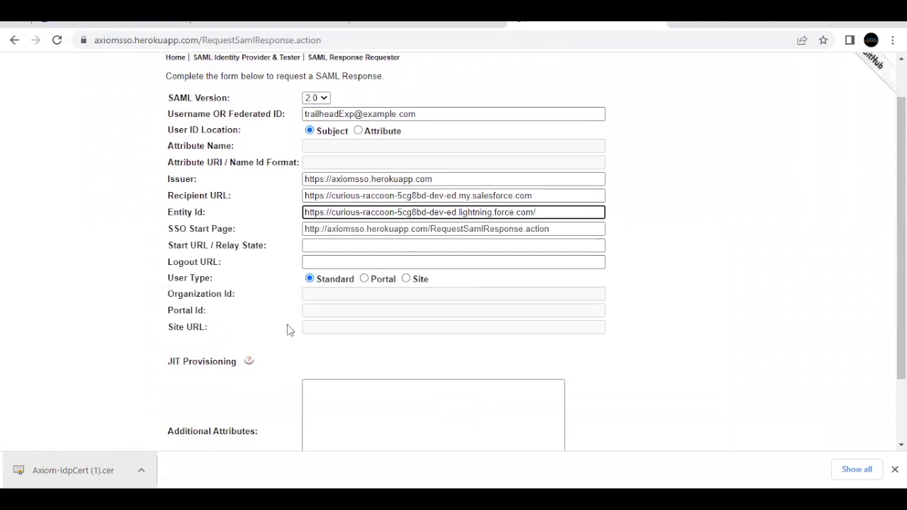
pyautogui.scroll(-2, 252, 361)
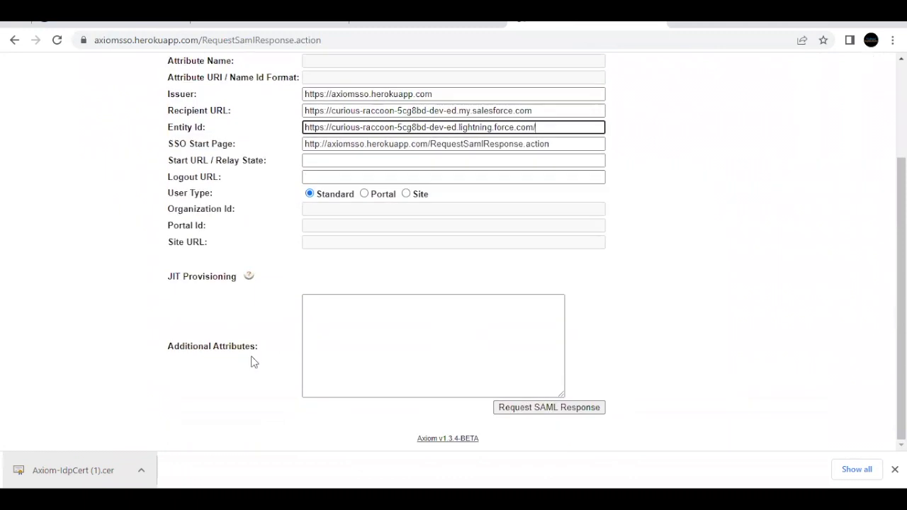
pyautogui.click(522, 409)
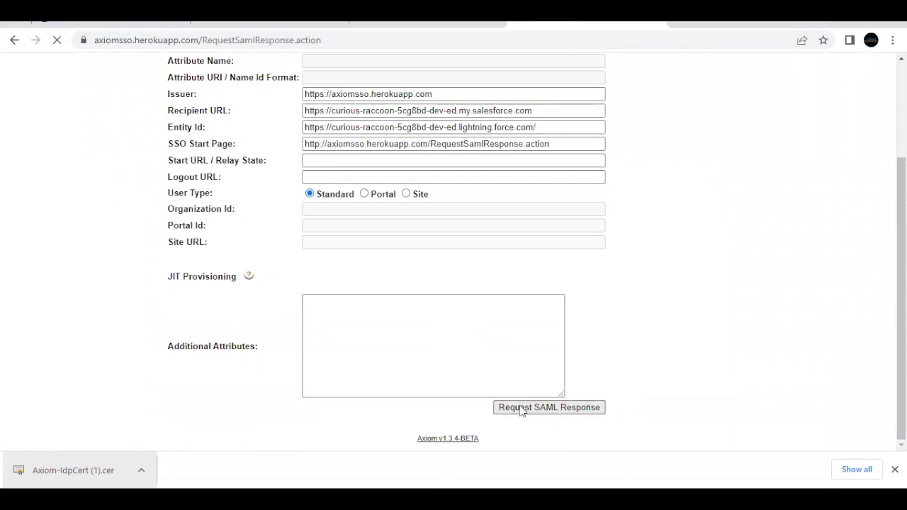
pyautogui.scroll(-1, 521, 407)
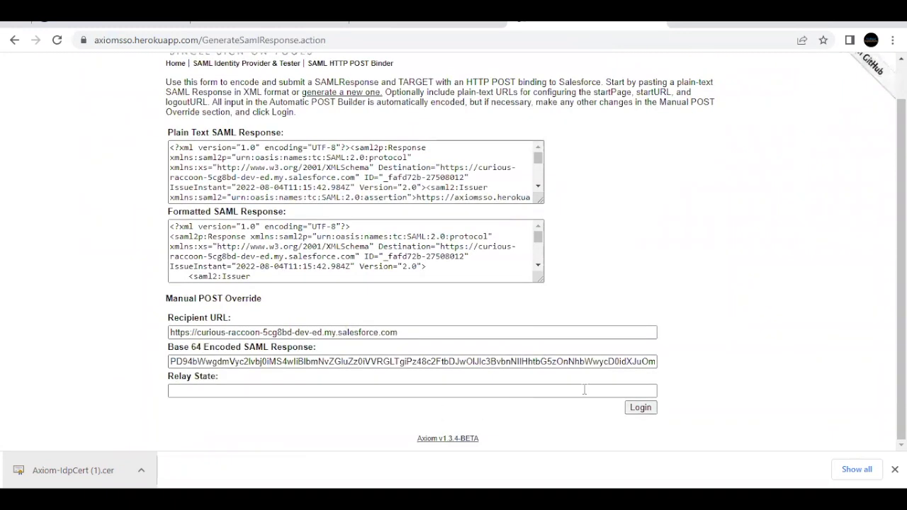
# - Log in to Salesforce Setup Home with the generated SAML response, then return to Trailhead
pyautogui.click(640, 408)
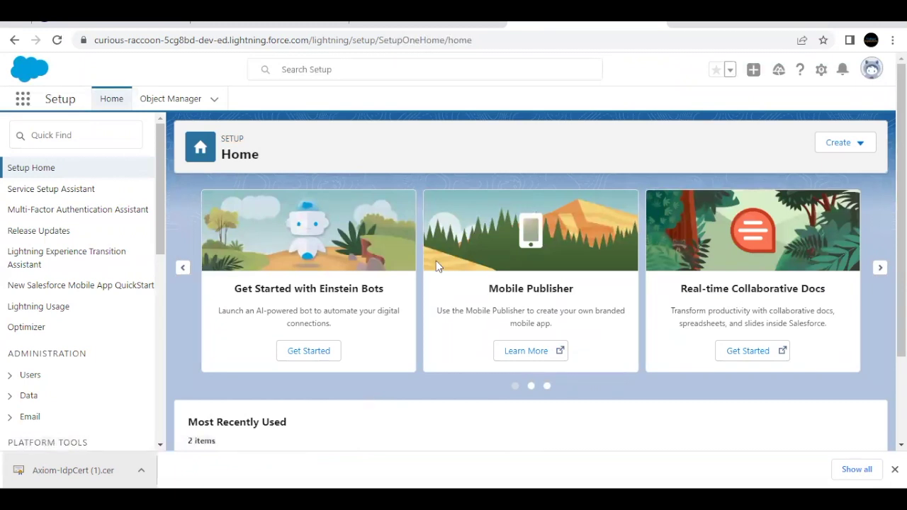
pyautogui.click(138, 24)
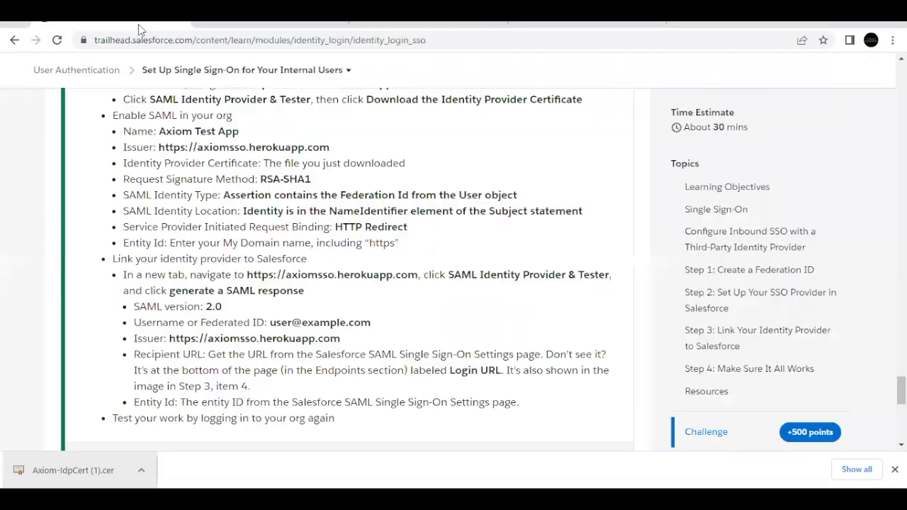
# - Review the challenge steps and confirm the logged-in org from the Salesforce avatar menu
pyautogui.scroll(-2, 176, 302)
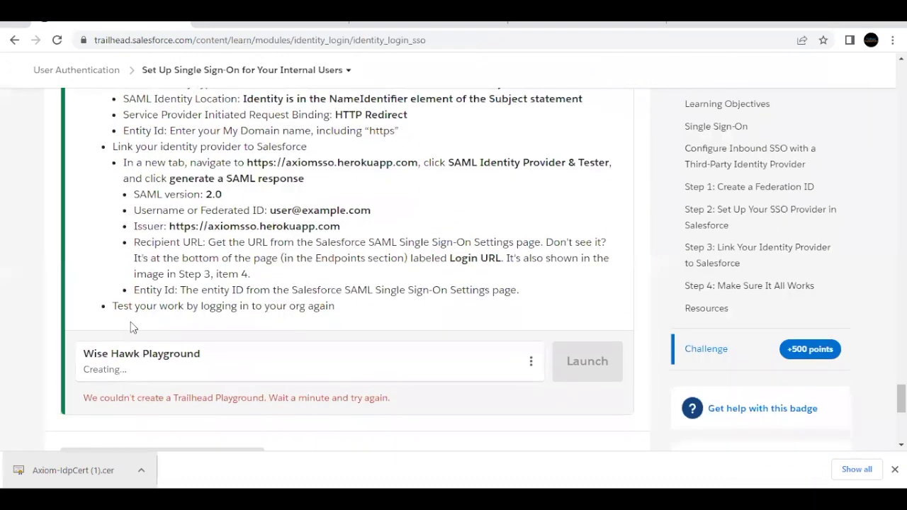
pyautogui.scroll(1, 130, 327)
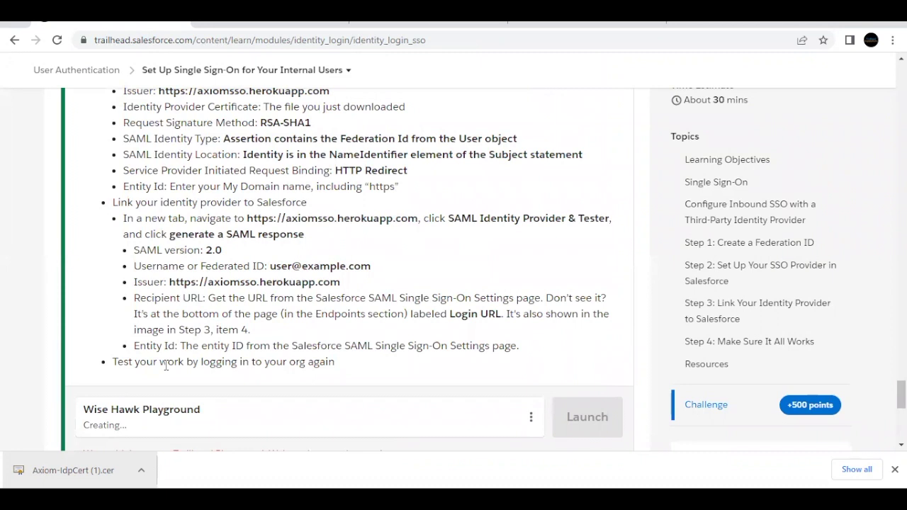
pyautogui.scroll(2, 290, 379)
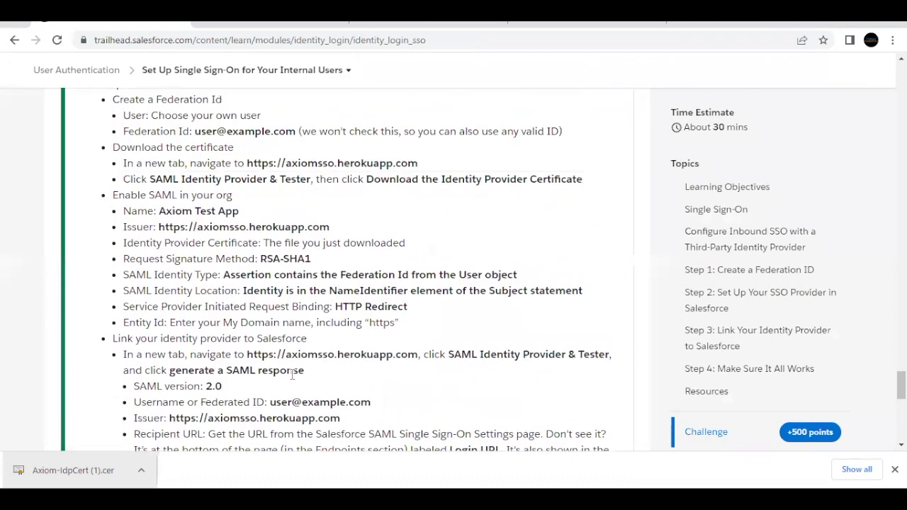
pyautogui.scroll(2, 539, 150)
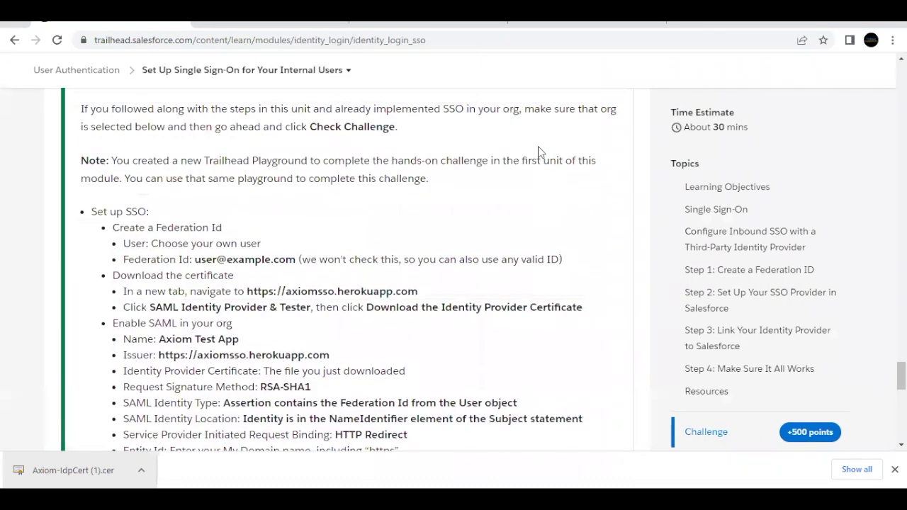
pyautogui.click(400, 25)
pyautogui.click(883, 70)
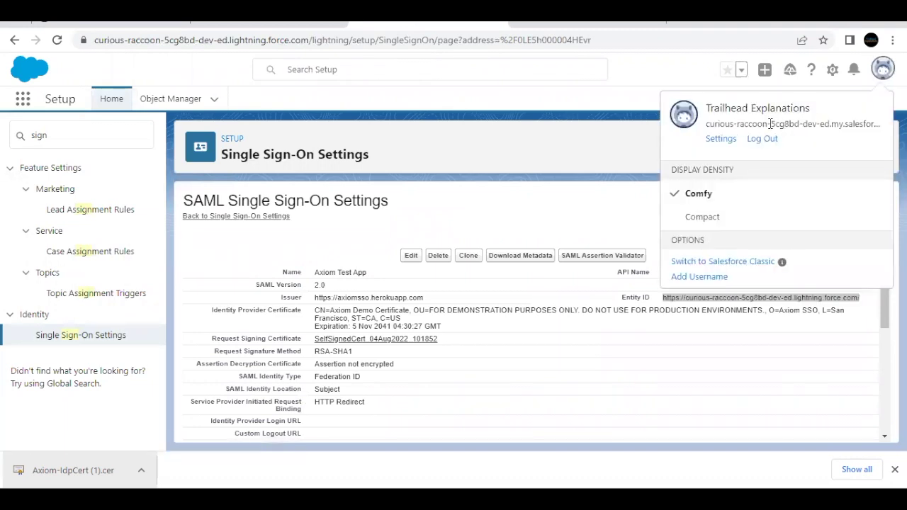
pyautogui.click(458, 130)
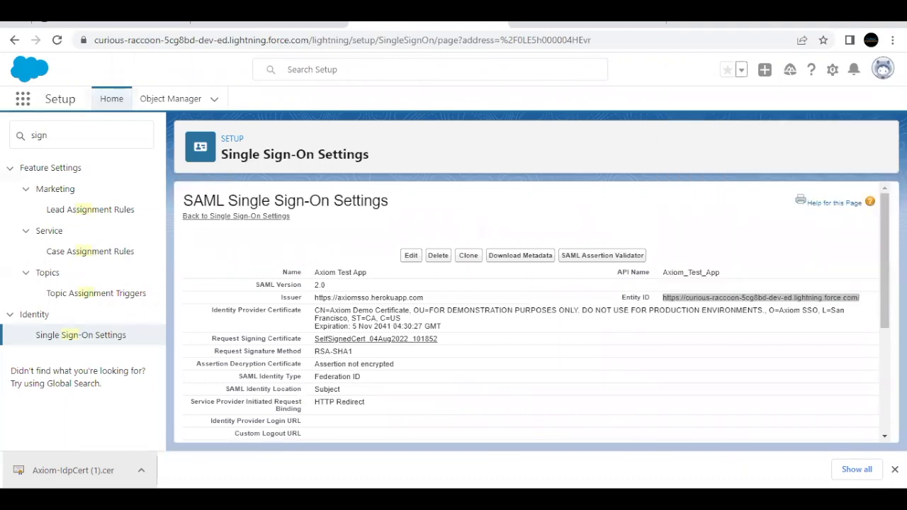
pyautogui.click(92, 25)
# - Scroll the Trailhead challenge down to the Brave Koala Playground launch row
pyautogui.scroll(-4, 397, 359)
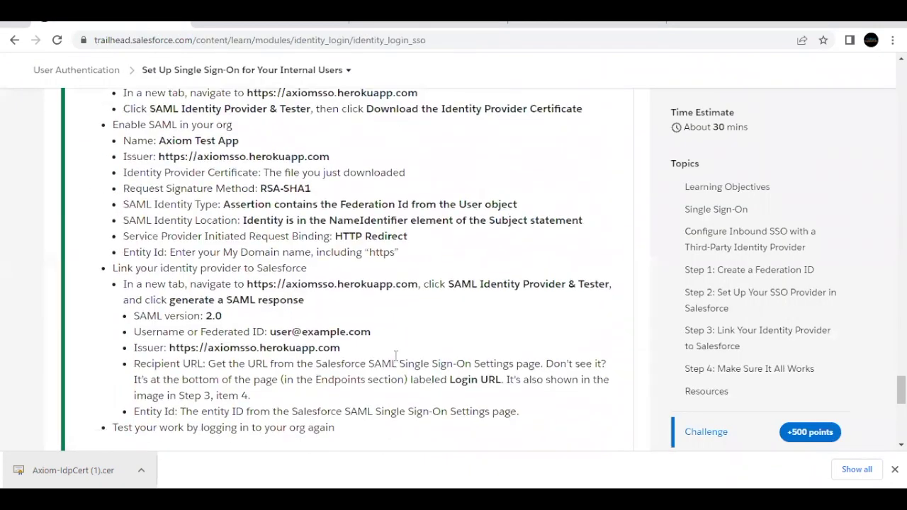
pyautogui.scroll(2, 397, 361)
pyautogui.scroll(1, 397, 361)
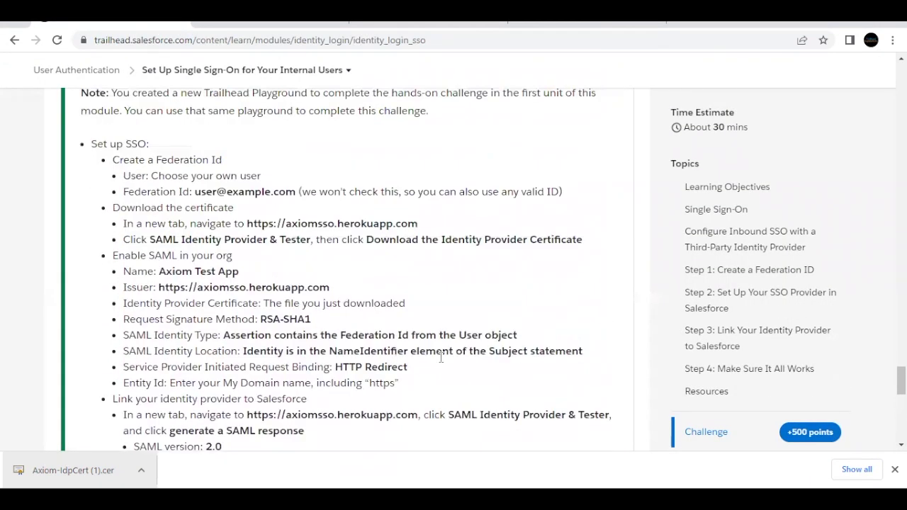
pyautogui.scroll(-1, 441, 365)
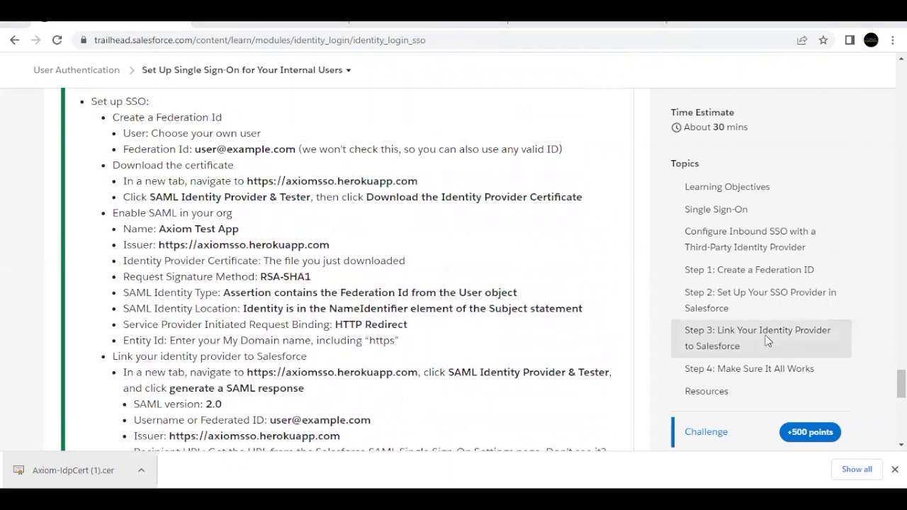
pyautogui.scroll(-3, 726, 265)
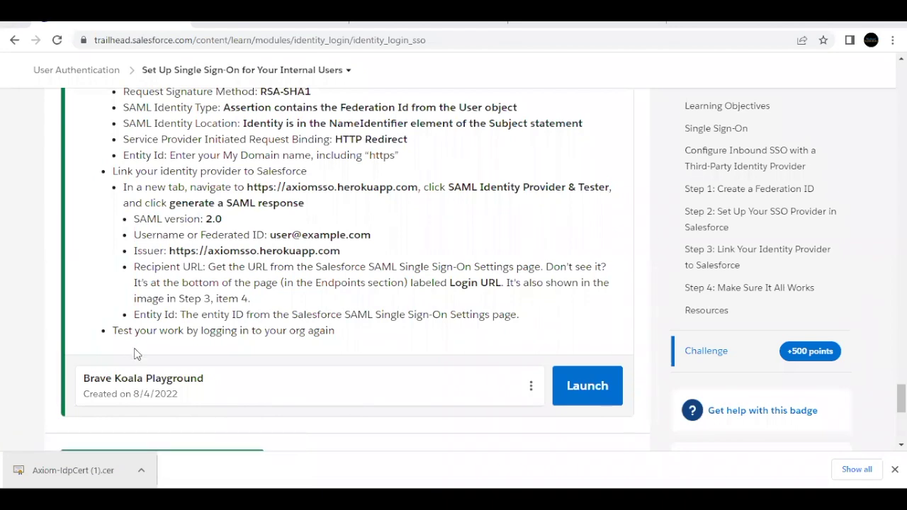
pyautogui.scroll(-2, 134, 352)
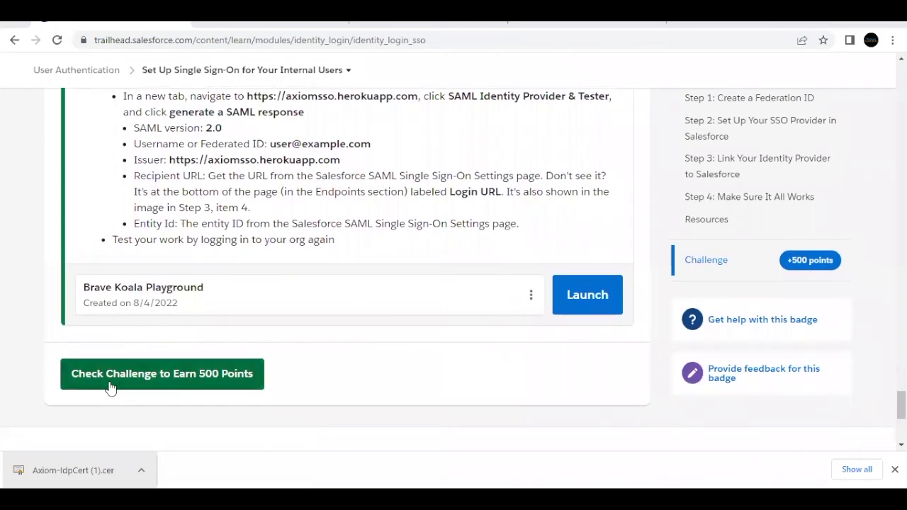
# - Check the SSO challenge to earn 500 points and the User Authentication badge
pyautogui.click(148, 378)
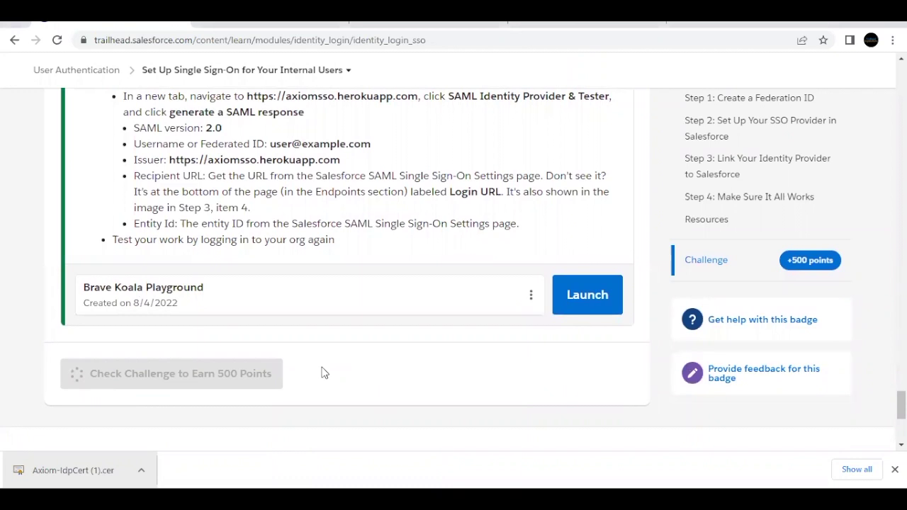